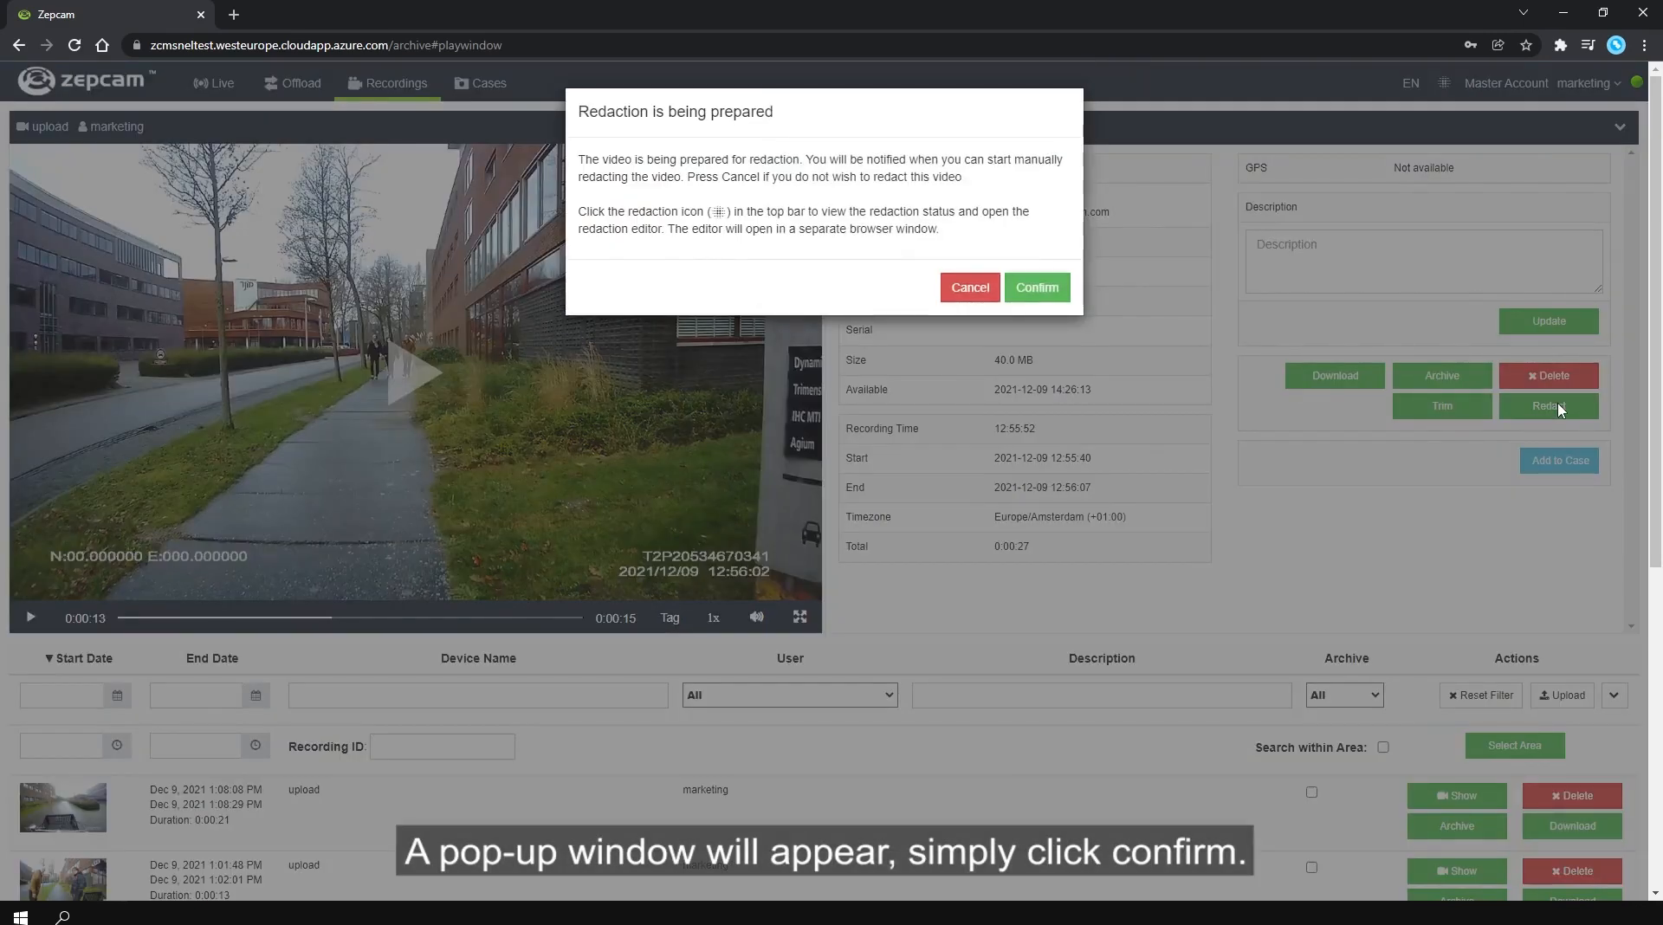
Confirm preparing the video for redaction, start redacting recording 24 and maximize the redaction editor window.
{"action": "left_click", "coordinate": [1055, 302]}
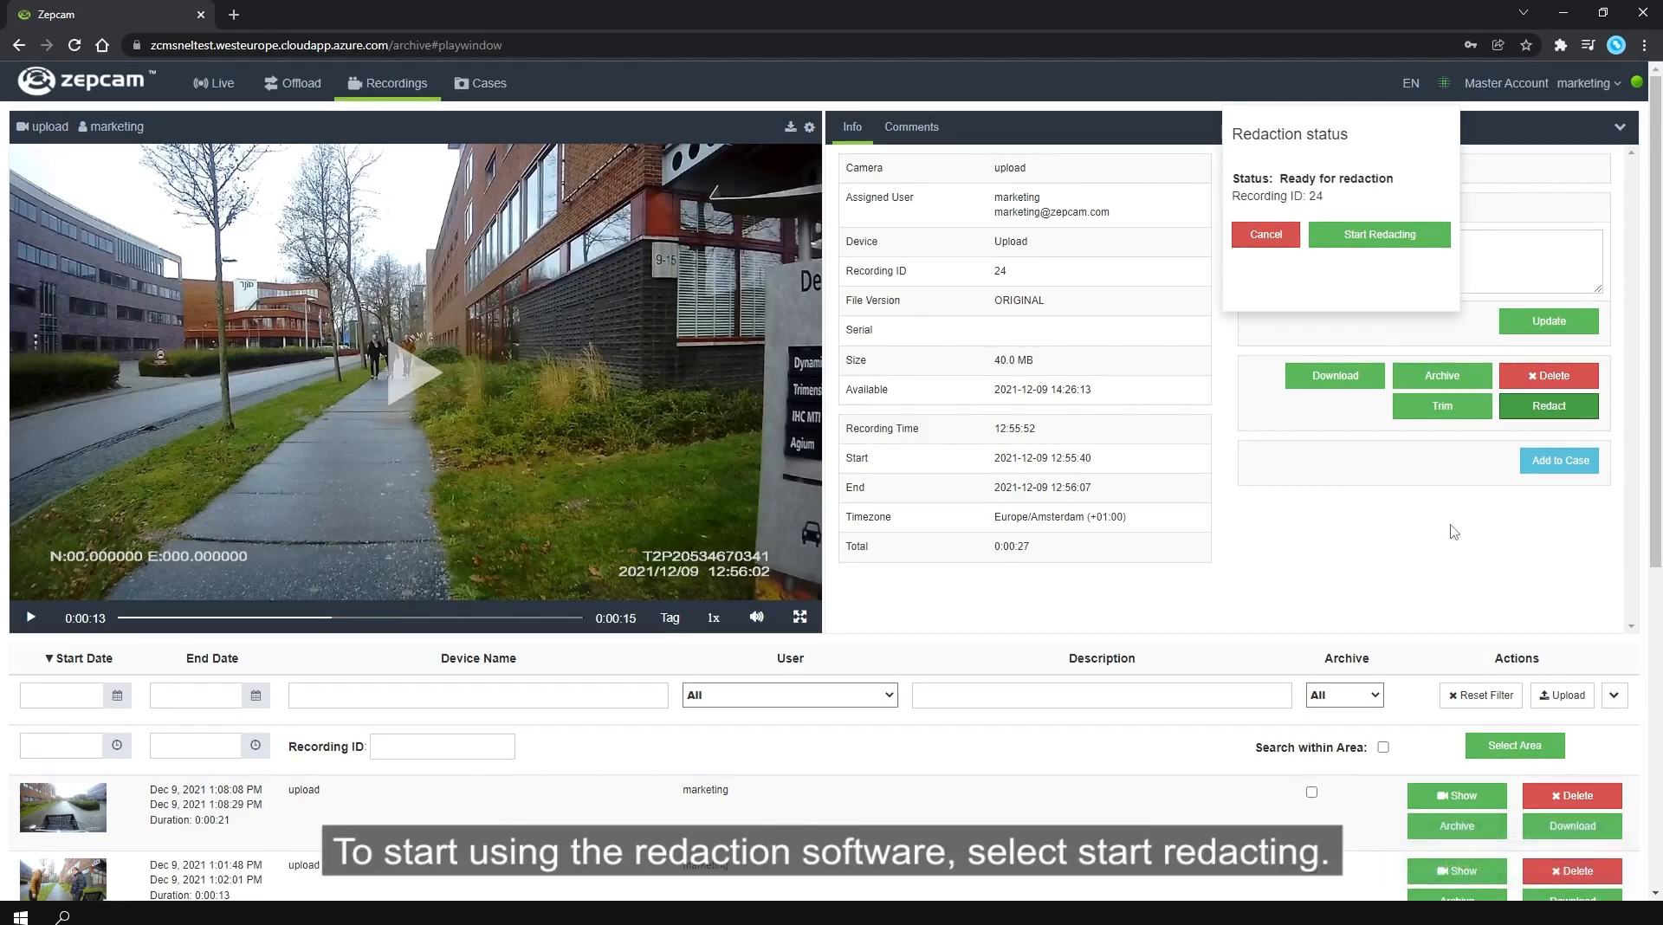
{"action": "left_click", "coordinate": [1379, 241]}
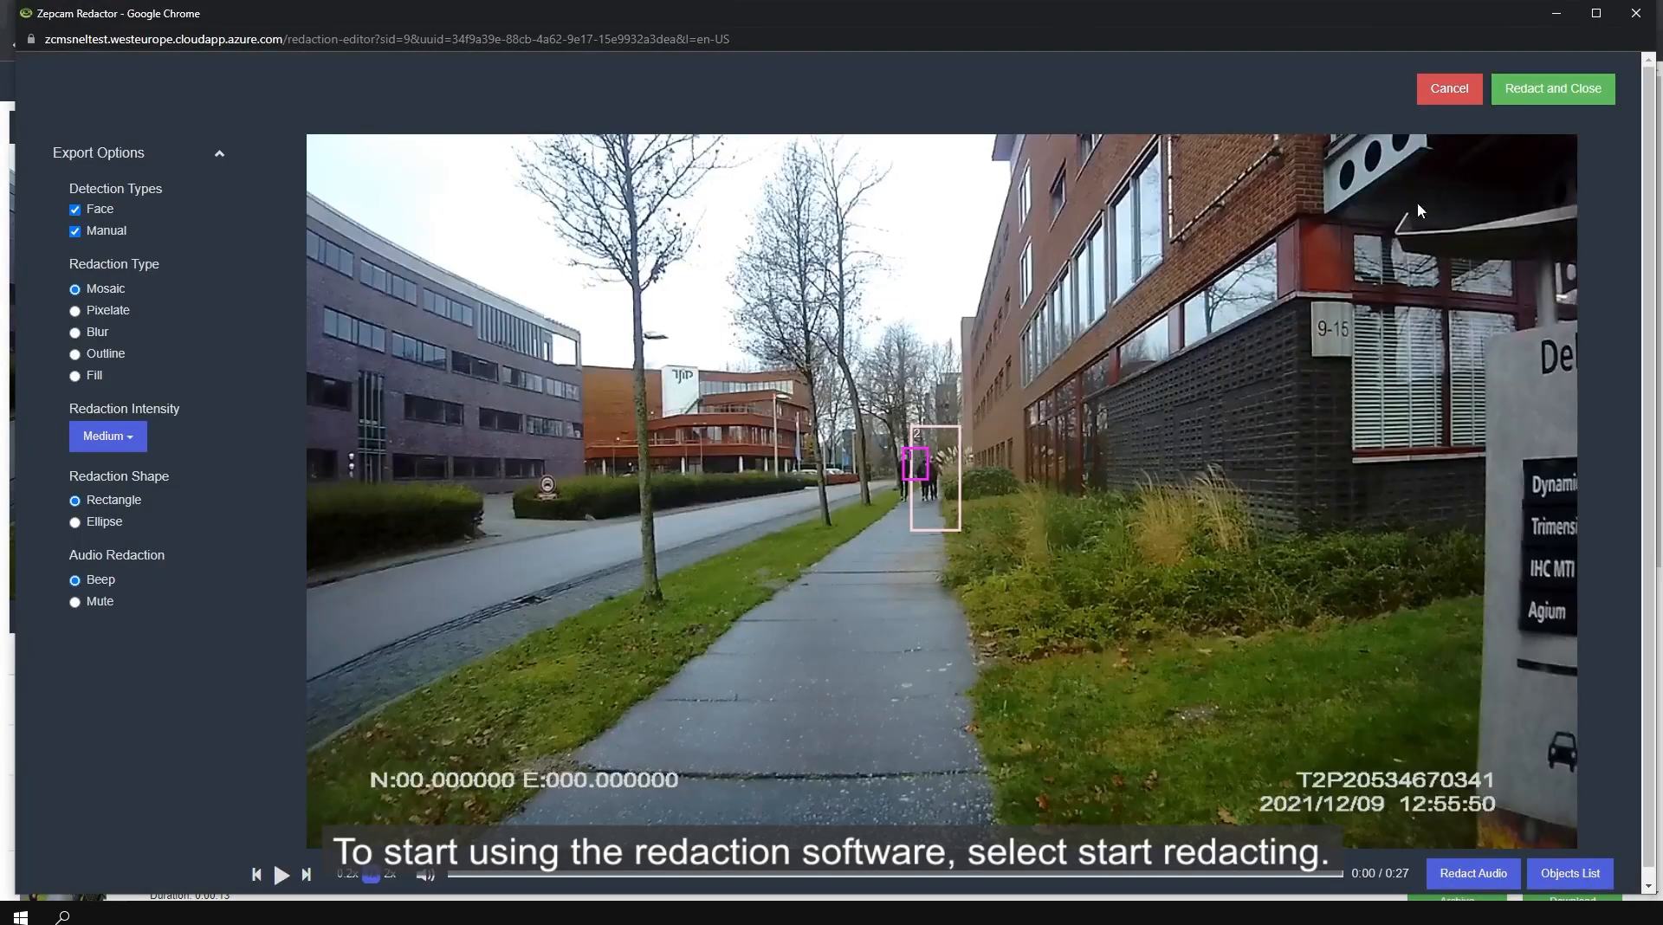
{"action": "left_click", "coordinate": [1596, 13]}
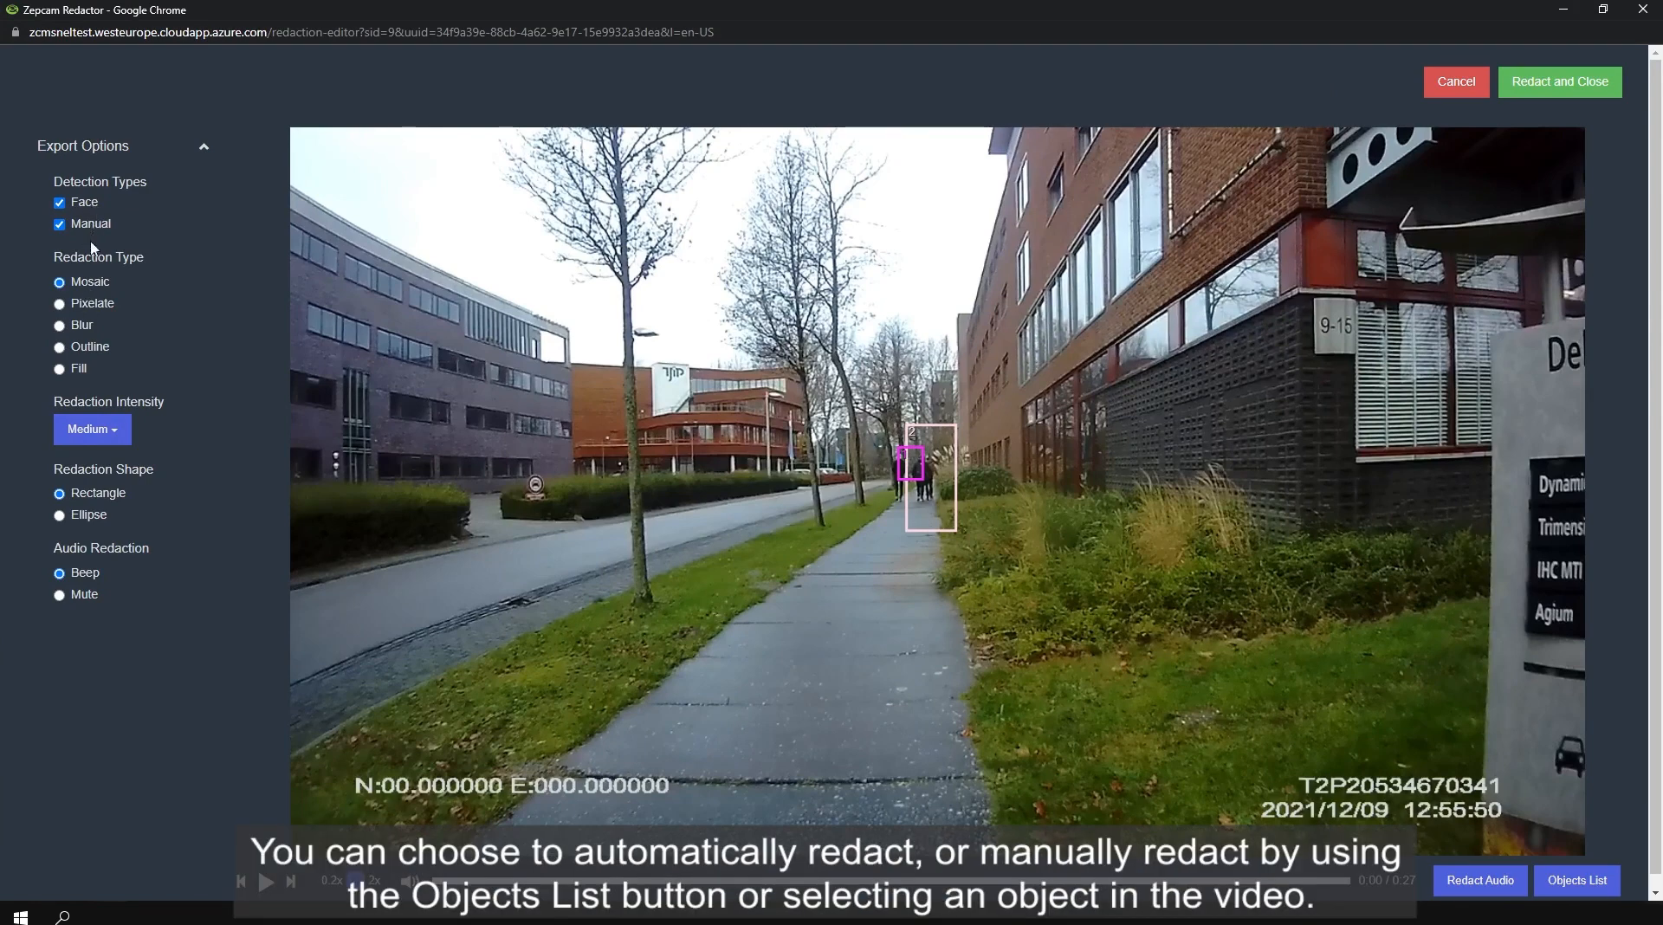
Set the redaction type to Pixelate and the redaction intensity to High.
{"action": "left_click", "coordinate": [90, 311]}
{"action": "left_click", "coordinate": [112, 438]}
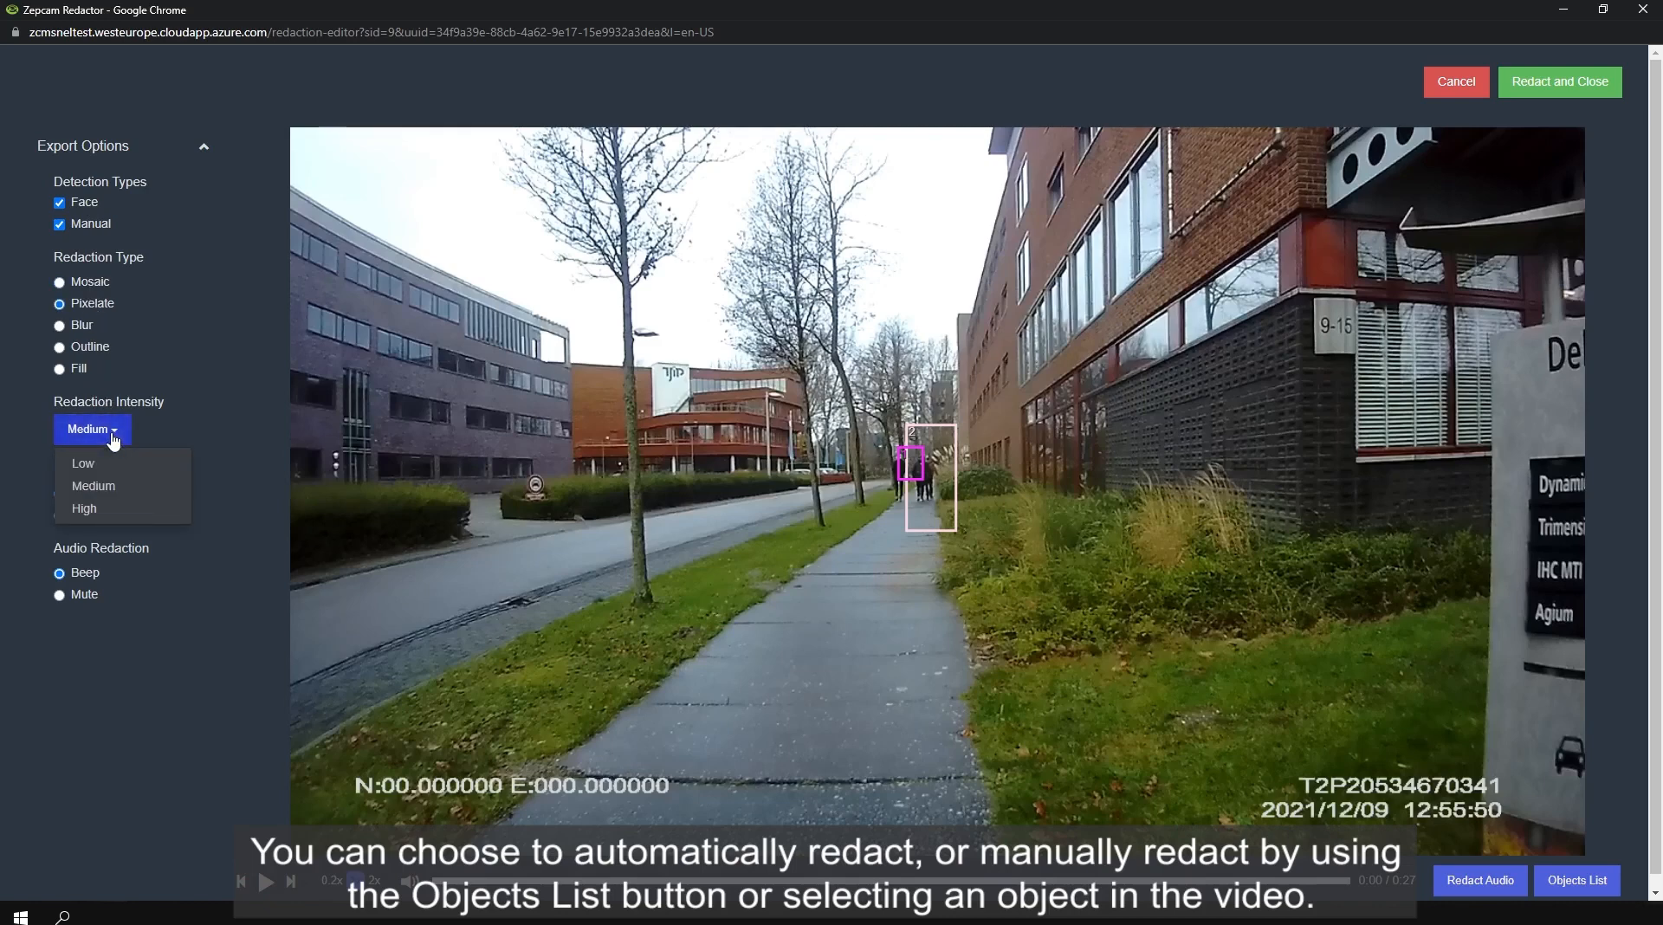
{"action": "left_click", "coordinate": [117, 509]}
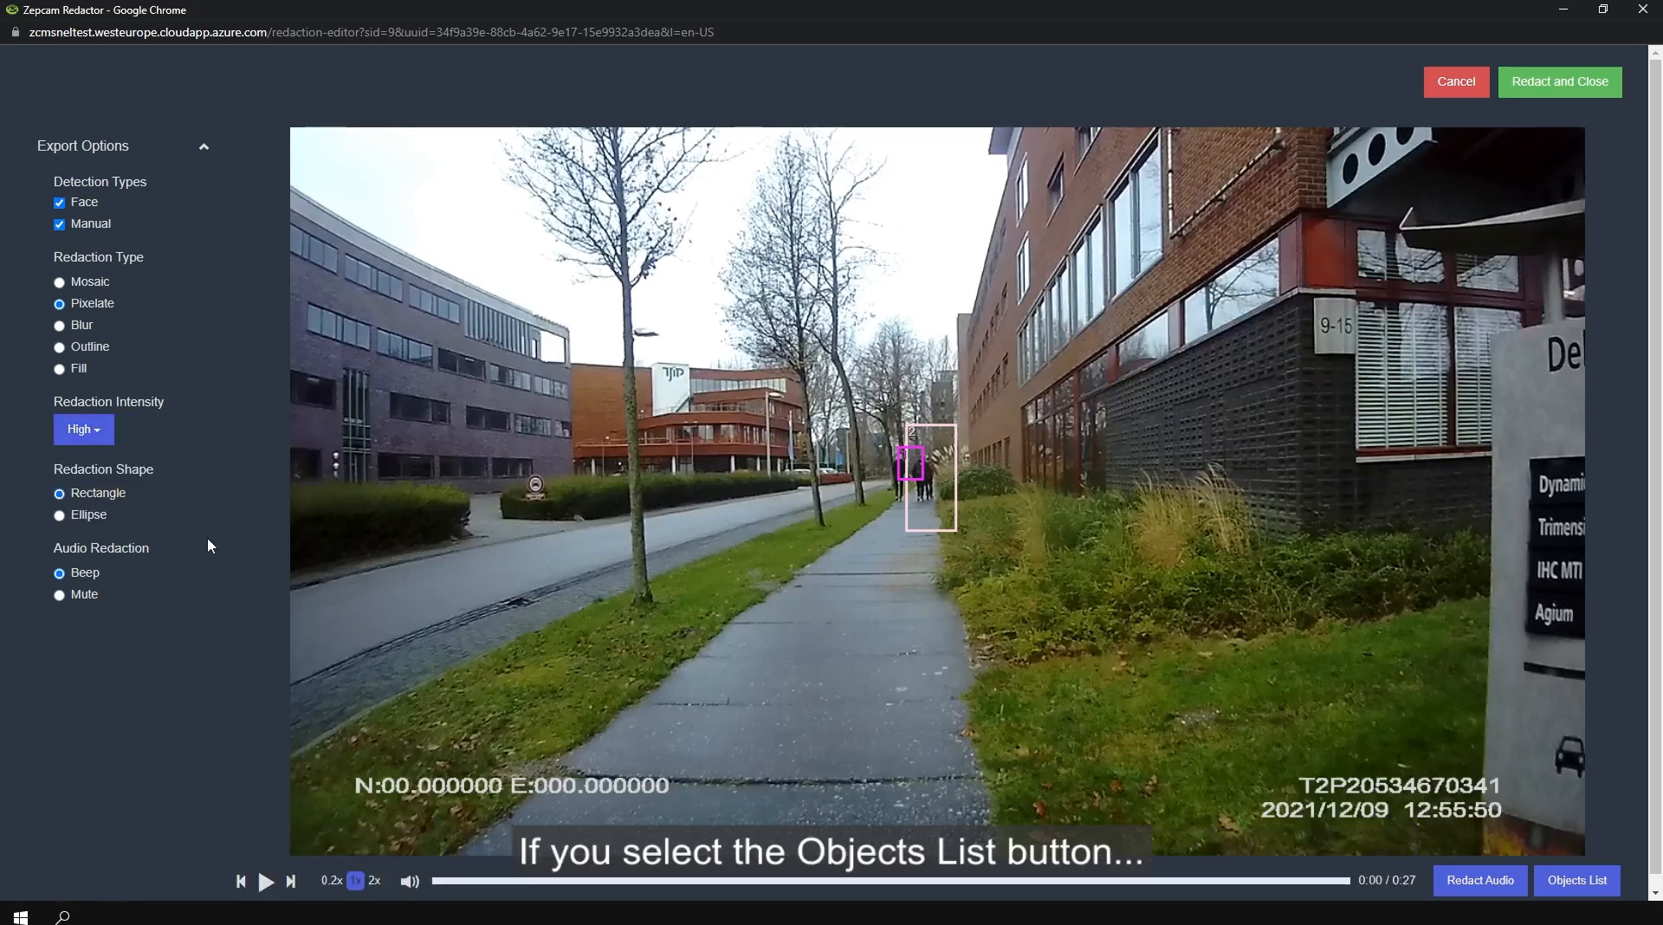
Show the list of detected objects and play the video from 0:13 to 0:18 to review the detection boxes.
{"action": "left_click", "coordinate": [1565, 881]}
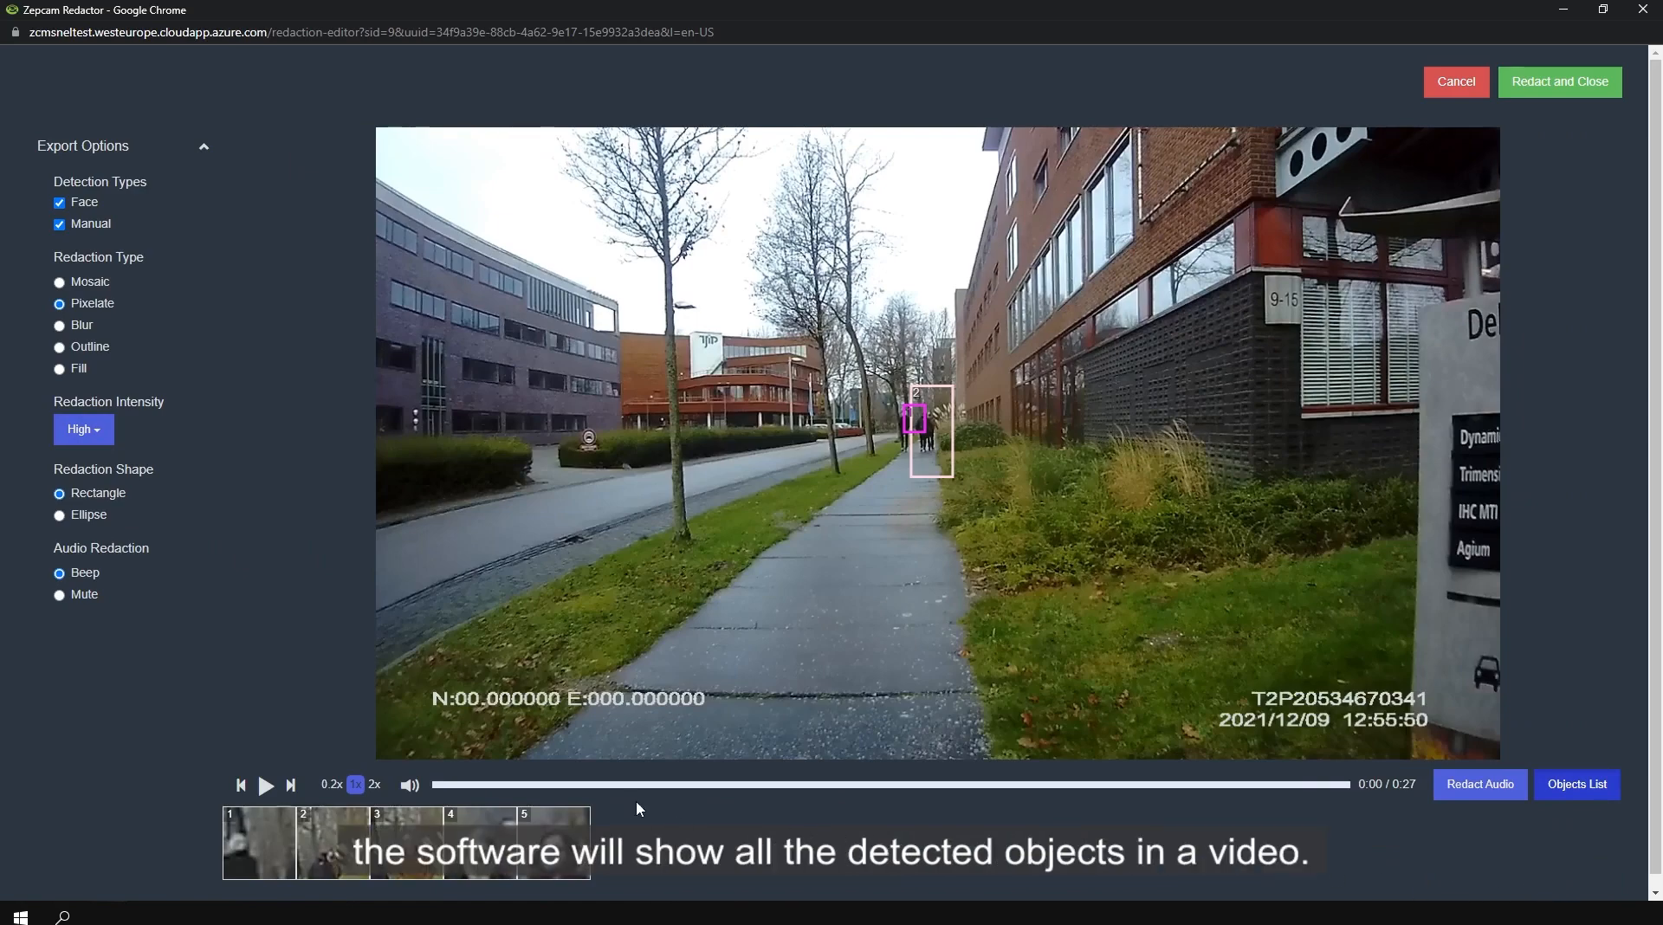
{"action": "left_click_drag", "start_coordinate": [631, 791], "coordinate": [878, 790]}
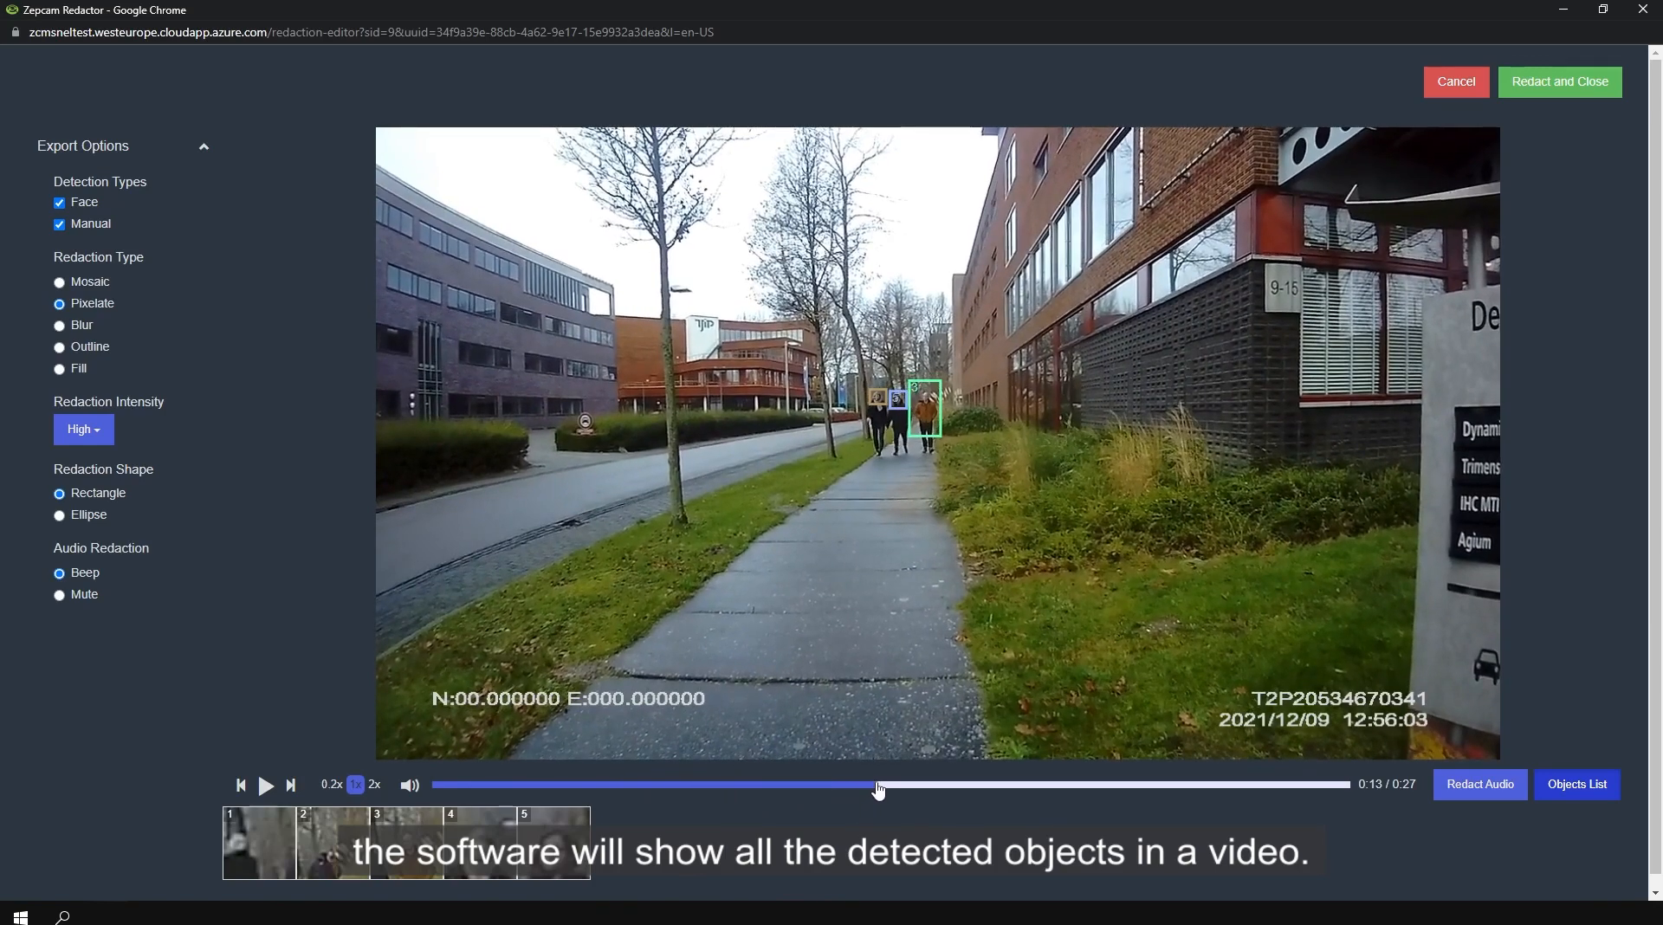
{"action": "left_click", "coordinate": [268, 785]}
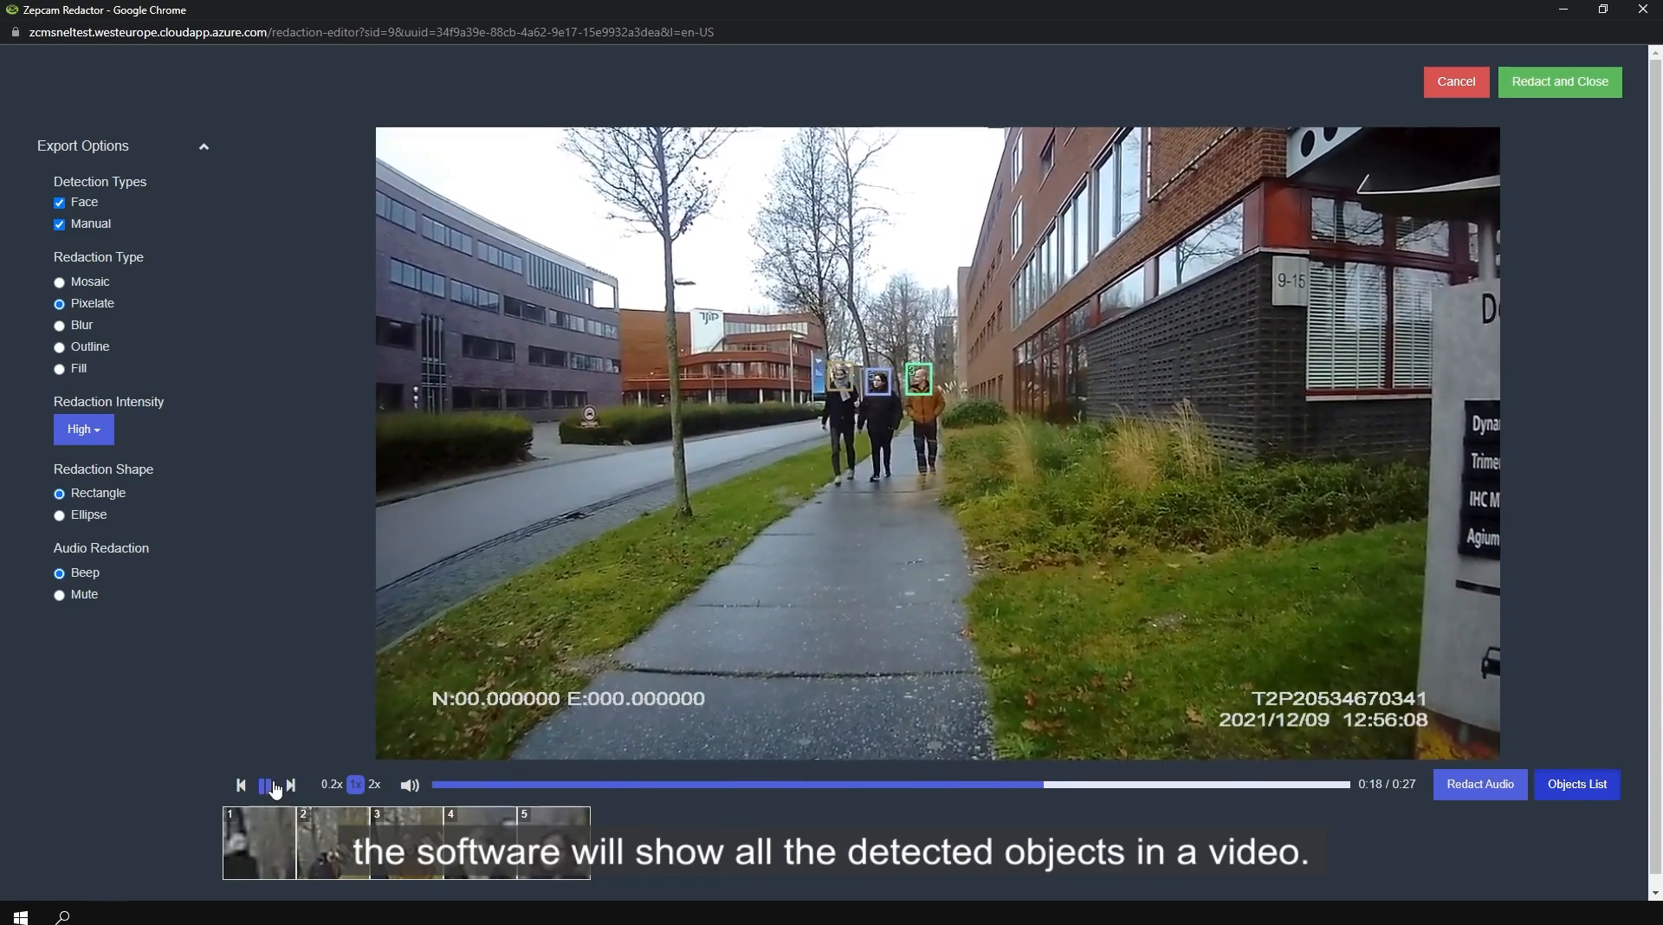
{"action": "left_click", "coordinate": [270, 786]}
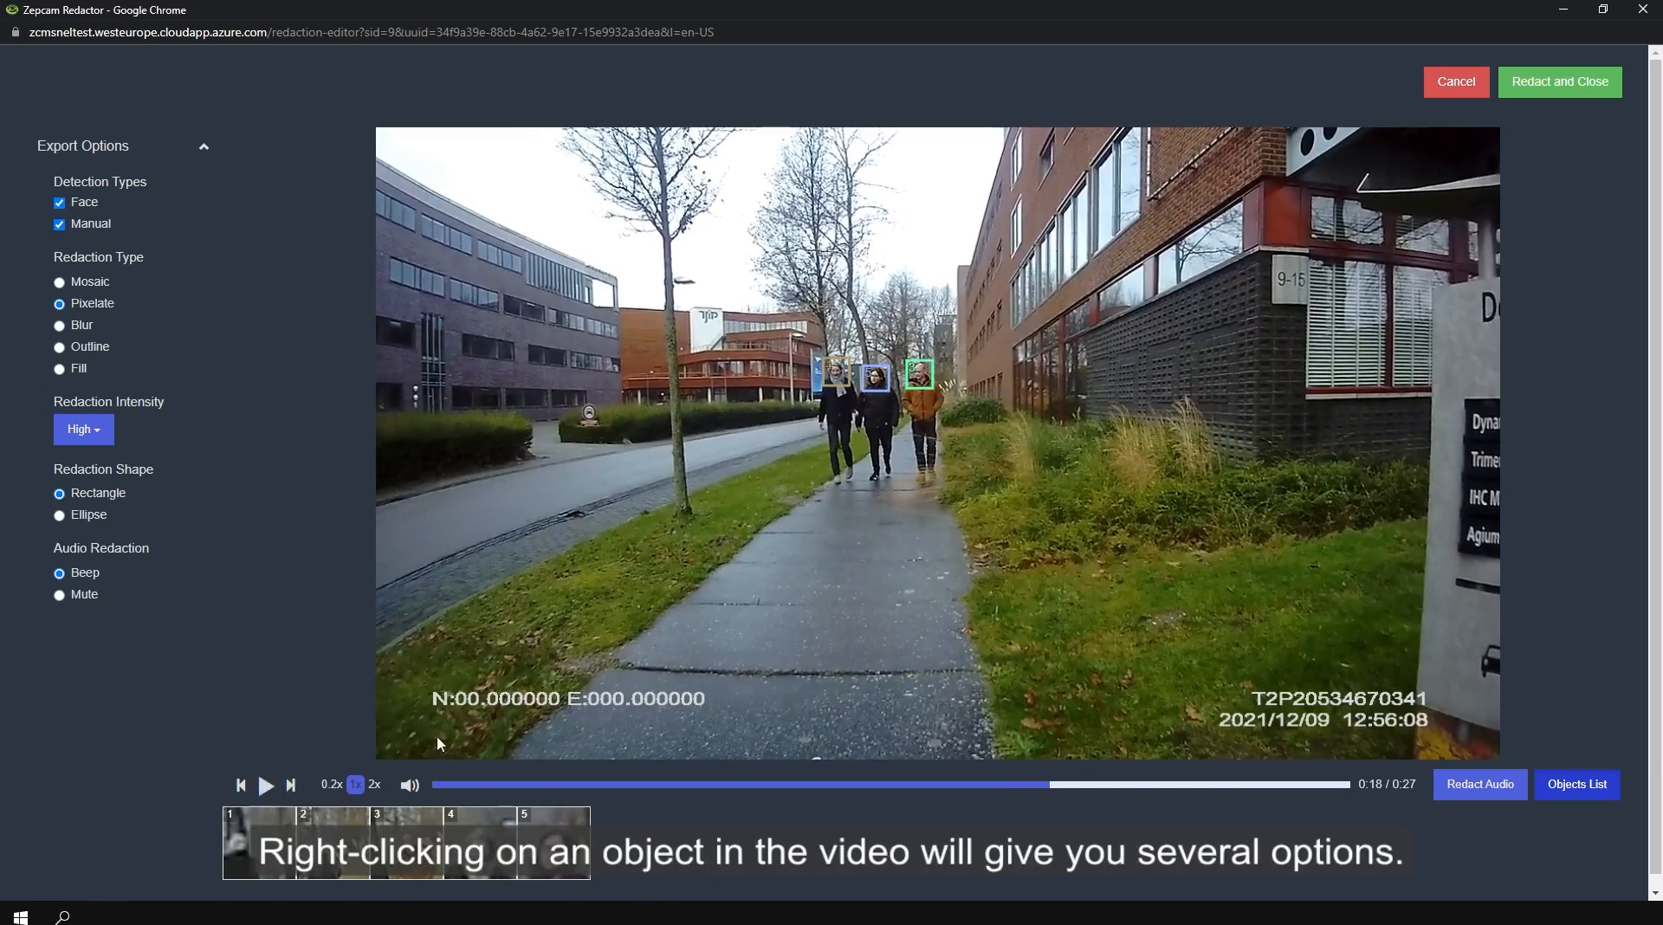
Delete the face object of the person in the orange jacket, then box that face again with automatic tracking and check it in playback.
{"action": "right_click", "coordinate": [919, 374]}
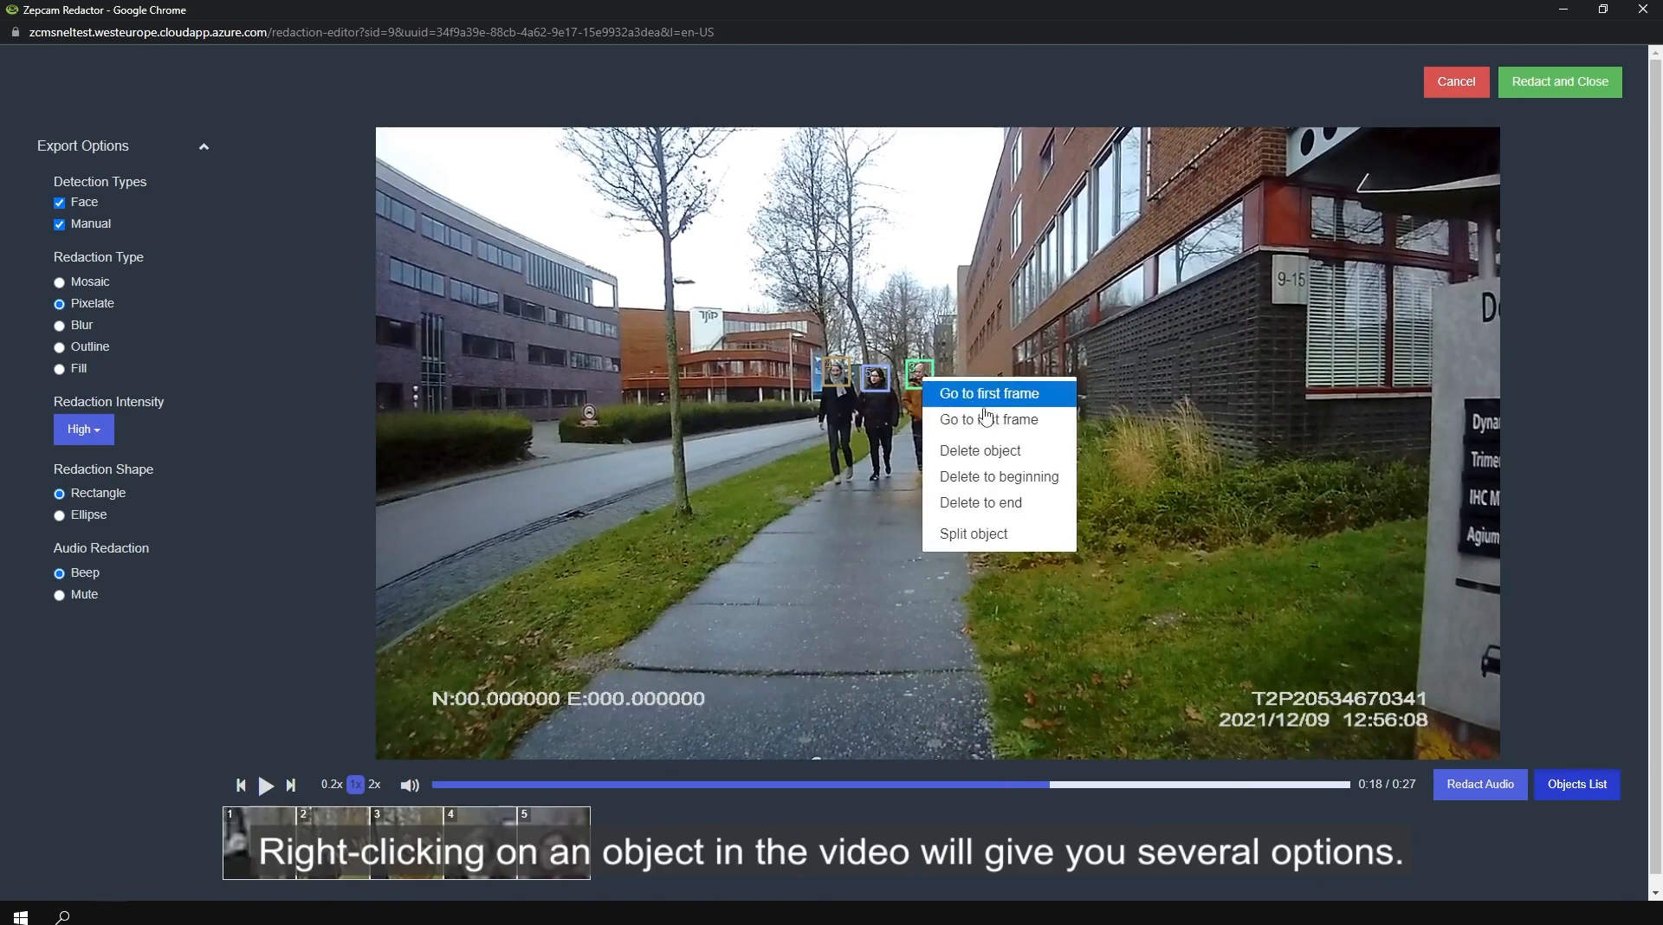
{"action": "left_click", "coordinate": [1053, 460]}
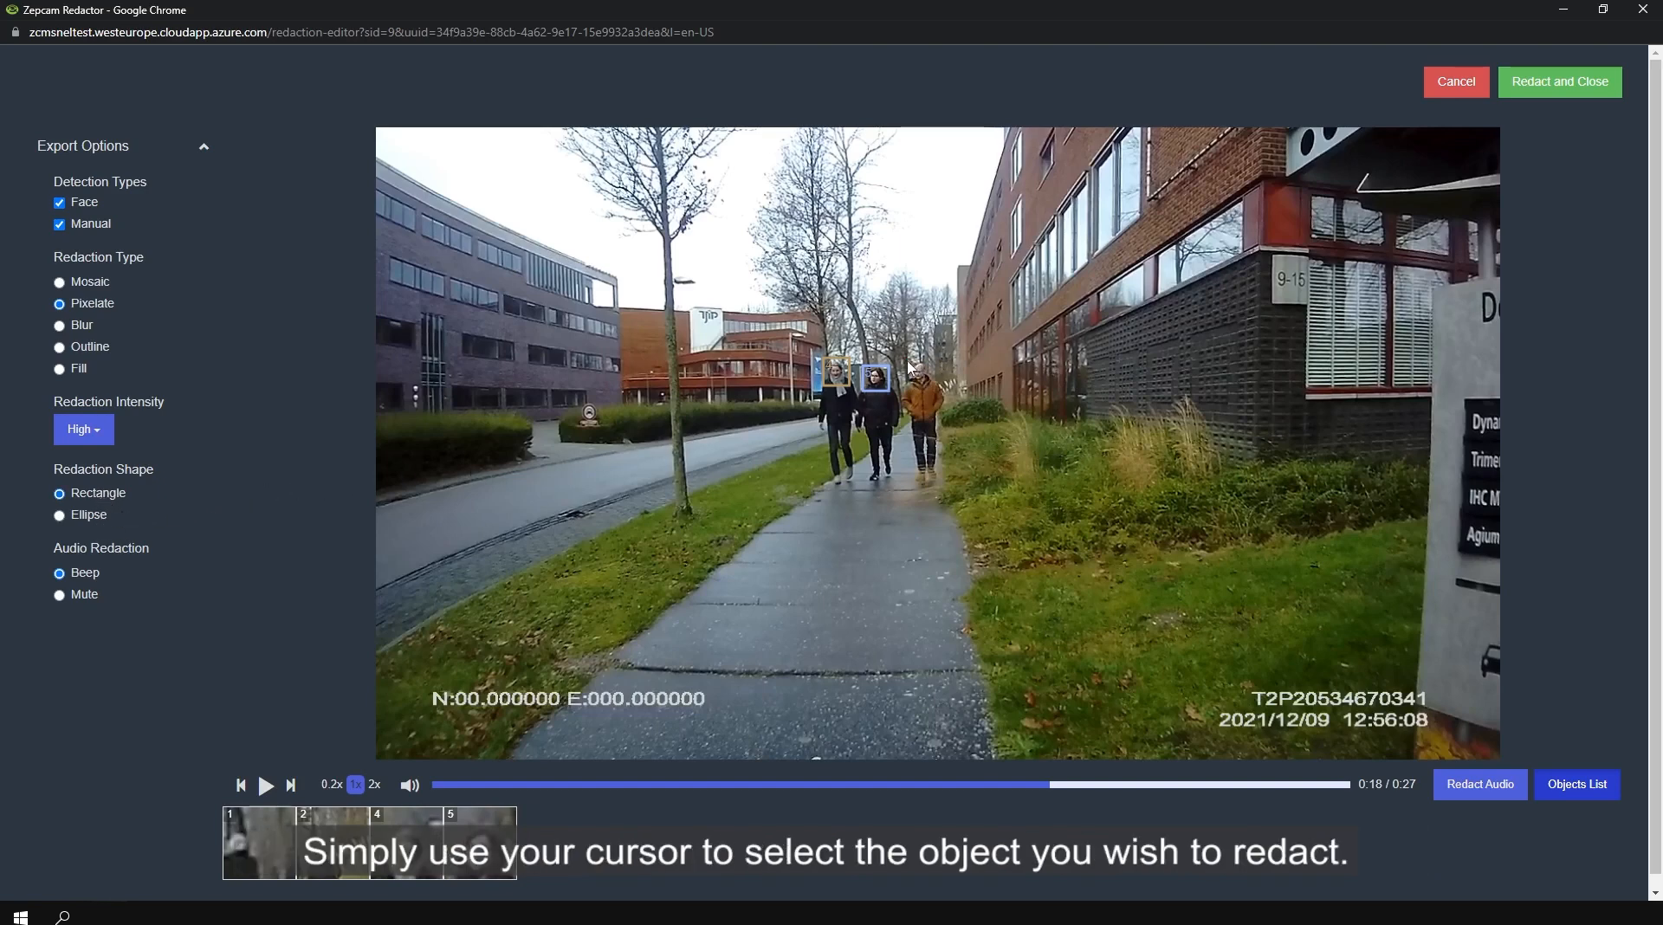
{"action": "left_click_drag", "start_coordinate": [907, 361], "coordinate": [936, 394]}
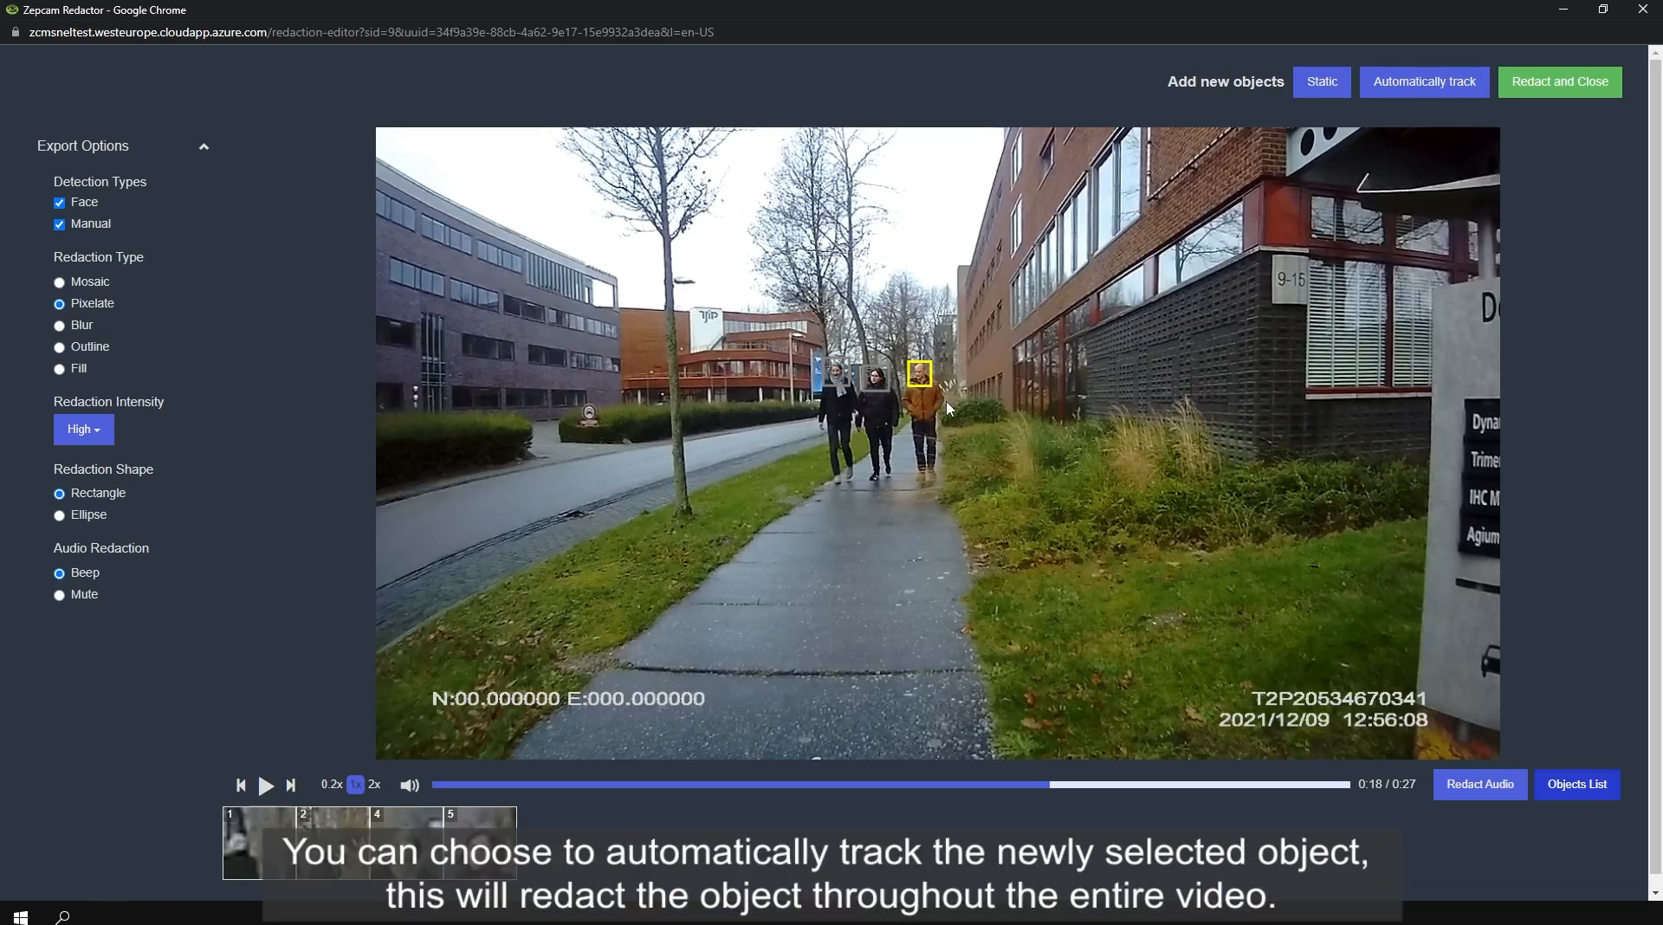
{"action": "left_click", "coordinate": [1423, 87]}
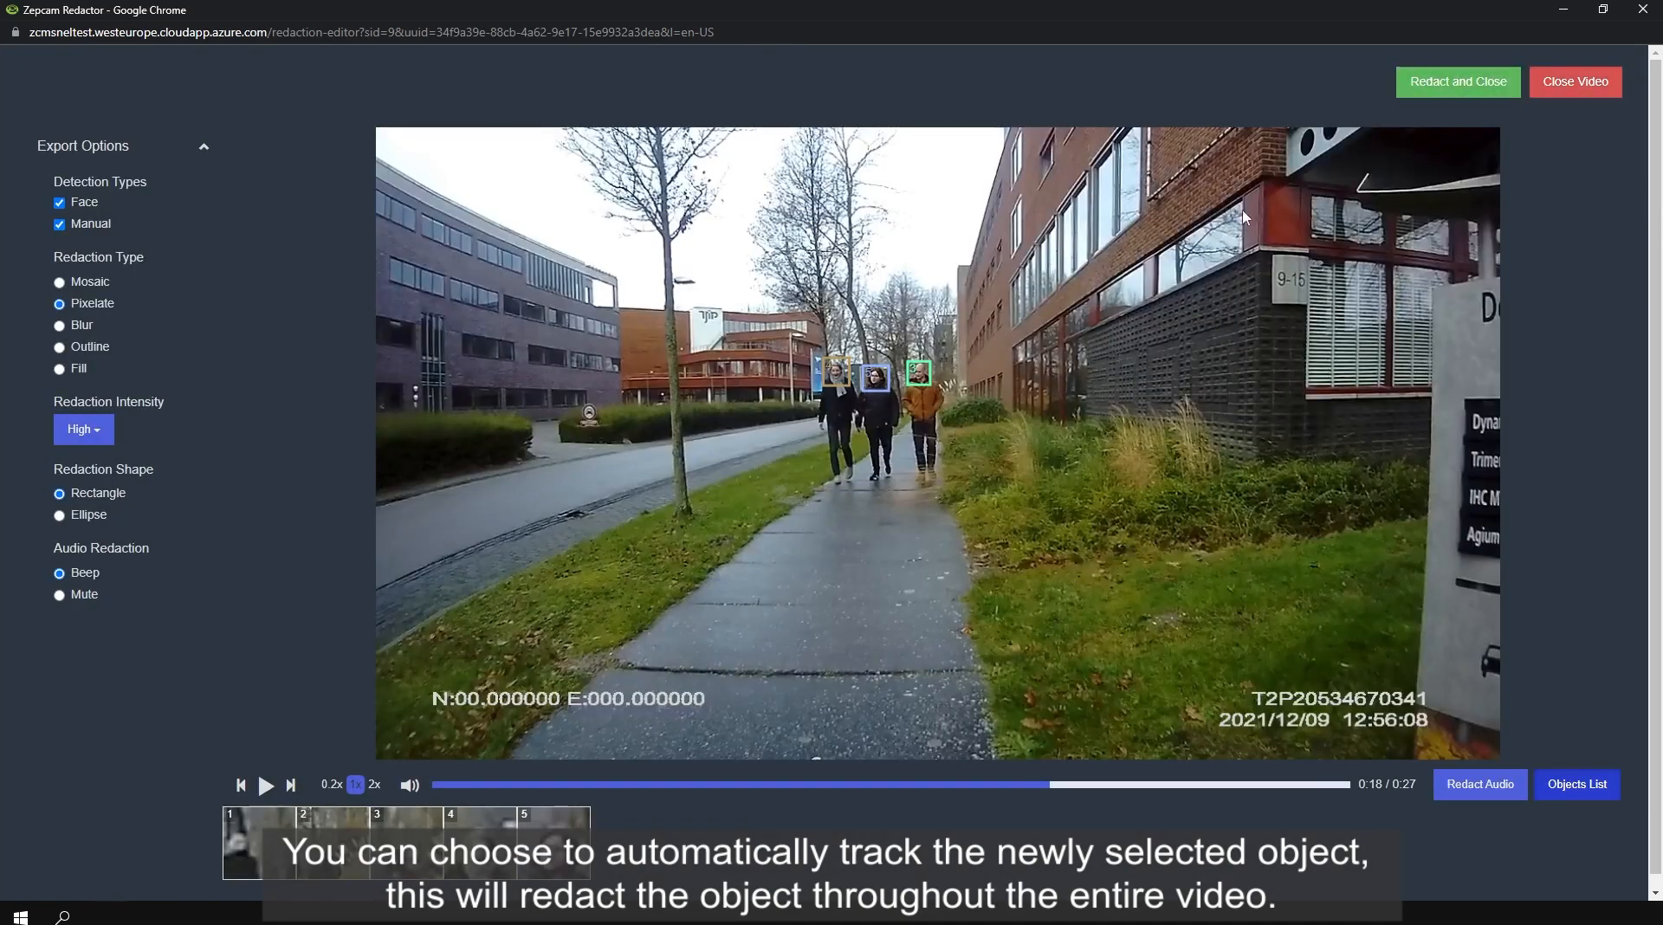
{"action": "left_click", "coordinate": [265, 786]}
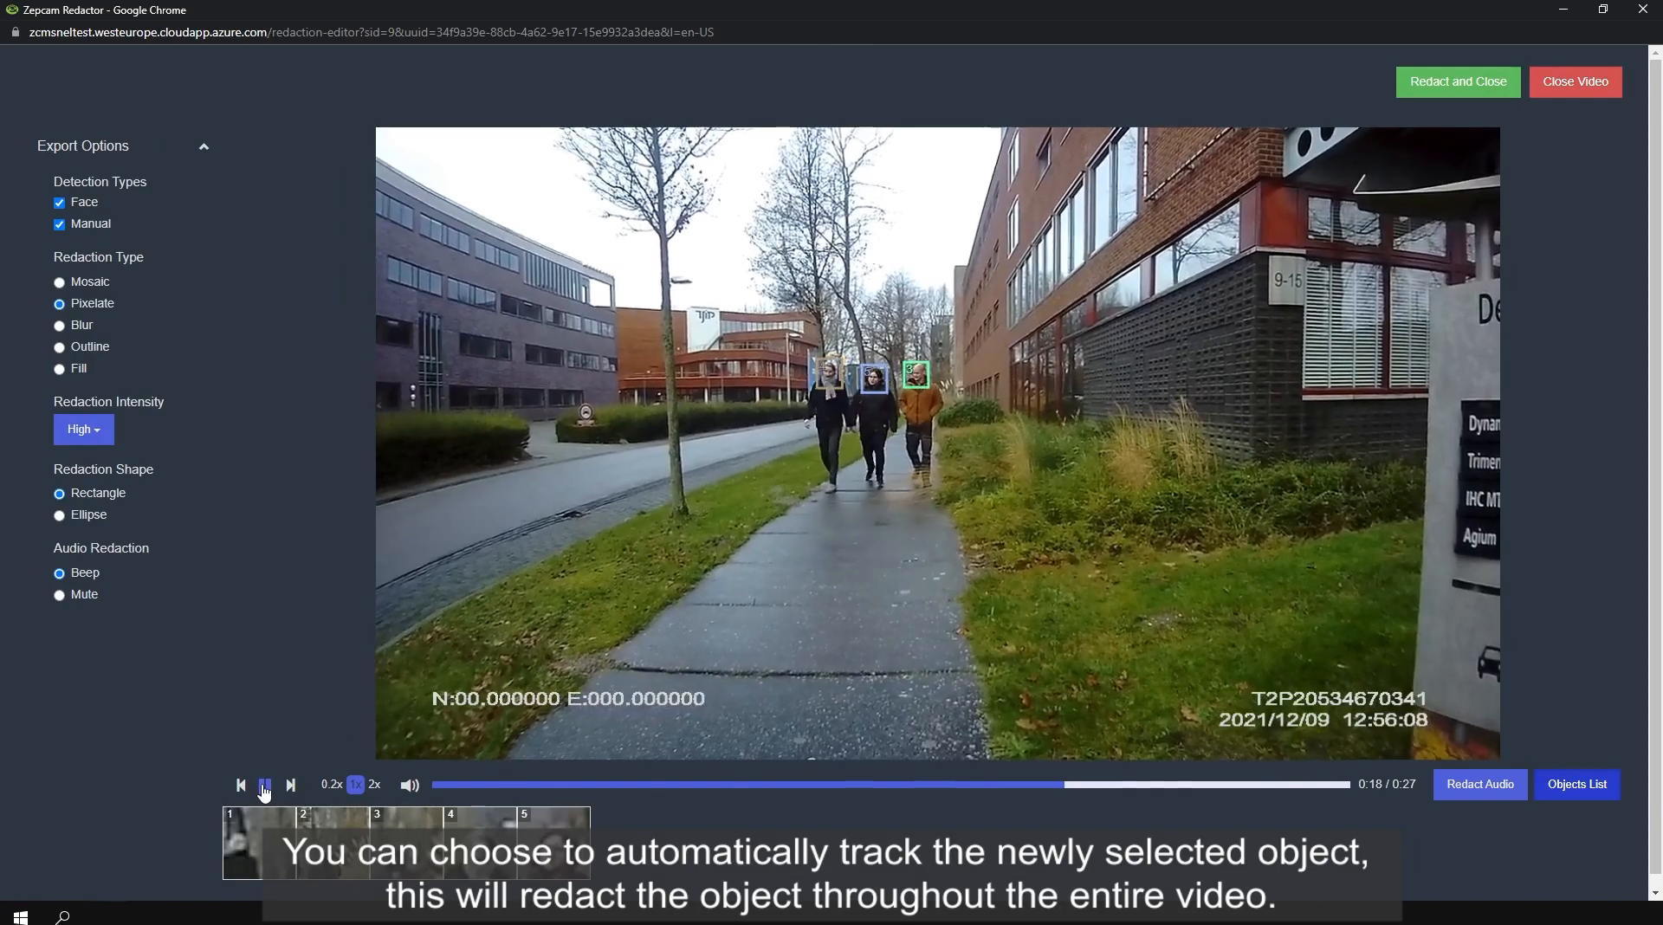
{"action": "left_click", "coordinate": [265, 787]}
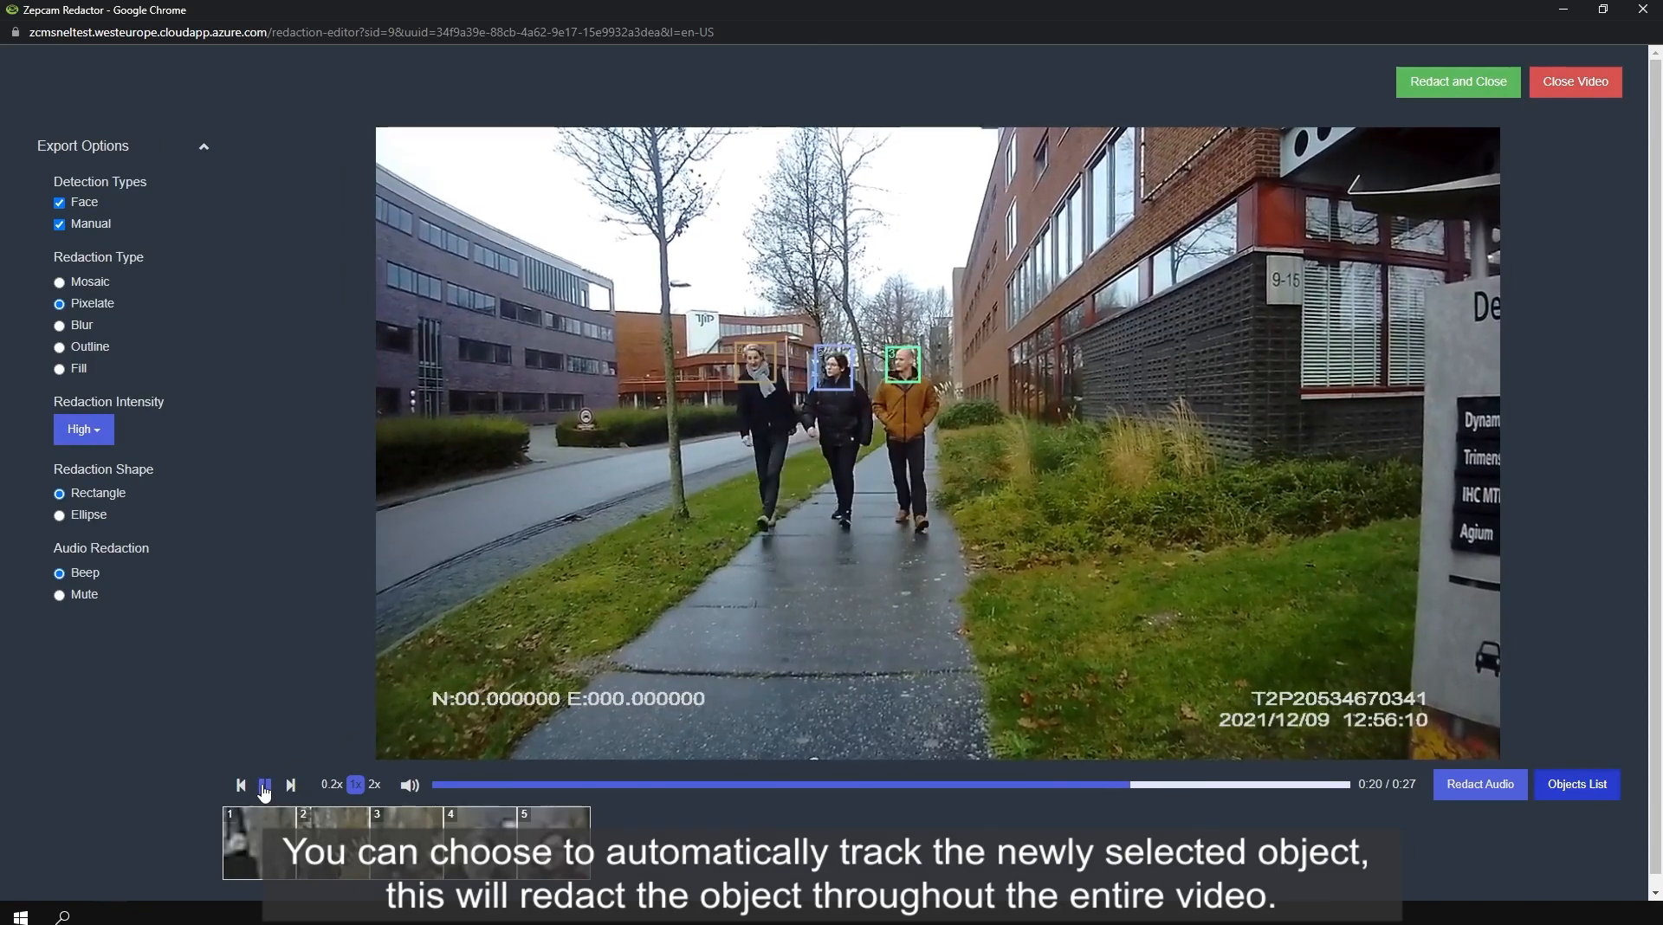
Hide the objects list, open audio redaction and select a short segment of the audio track just after 0:17.
{"action": "left_click", "coordinate": [1594, 786]}
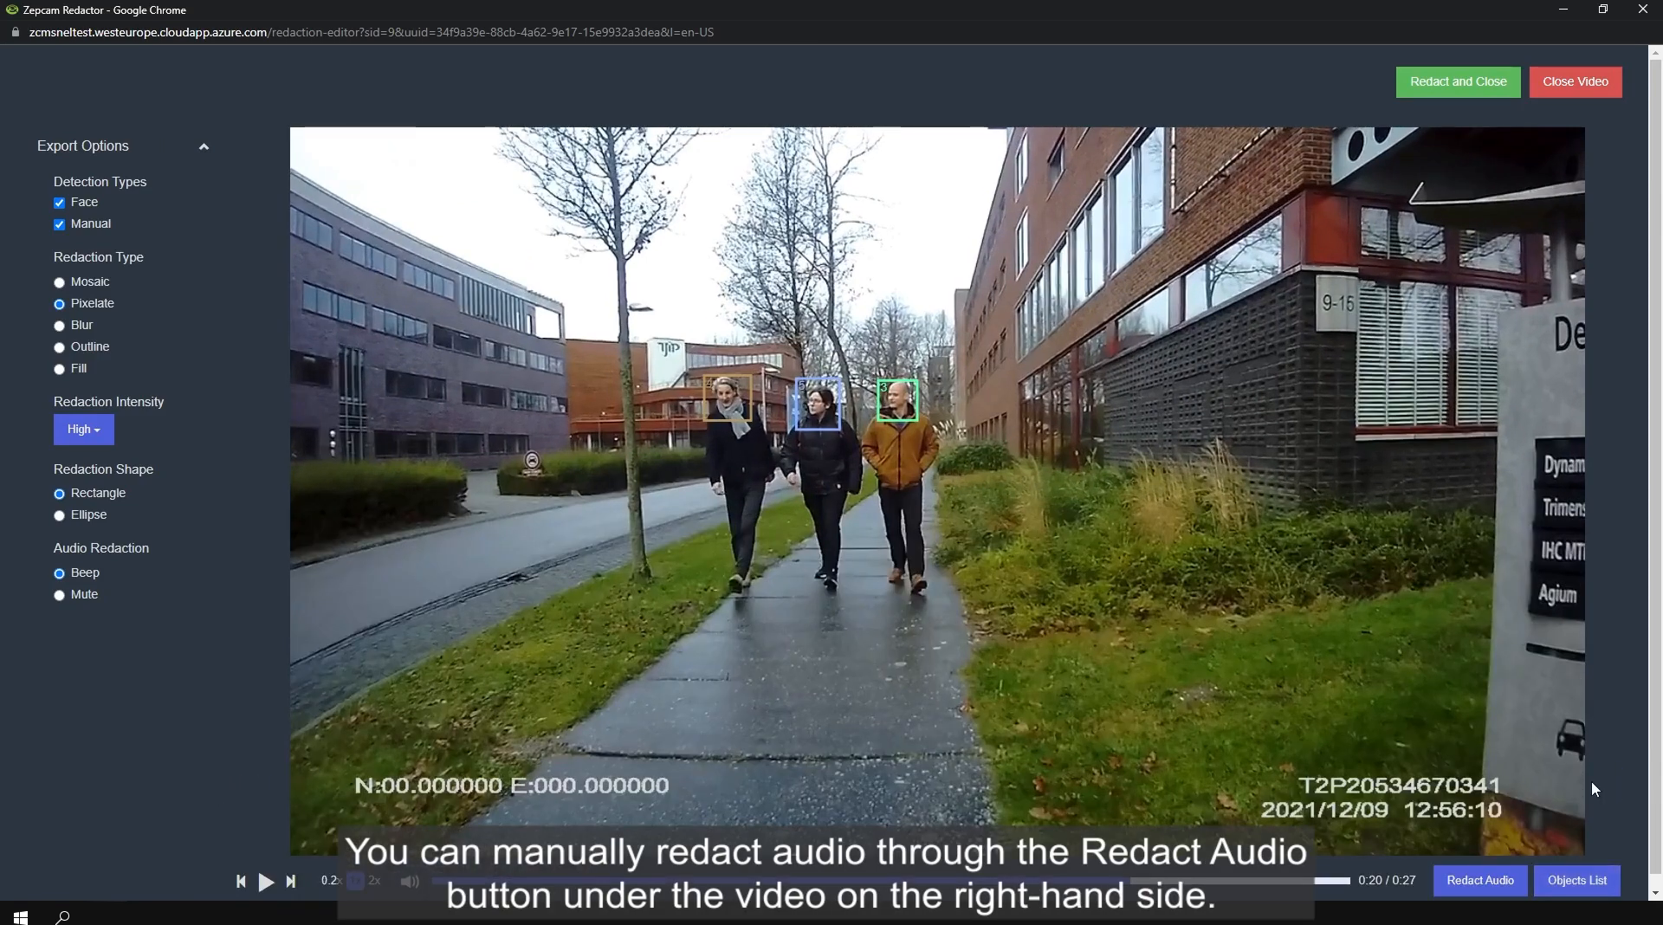
{"action": "left_click", "coordinate": [1468, 882]}
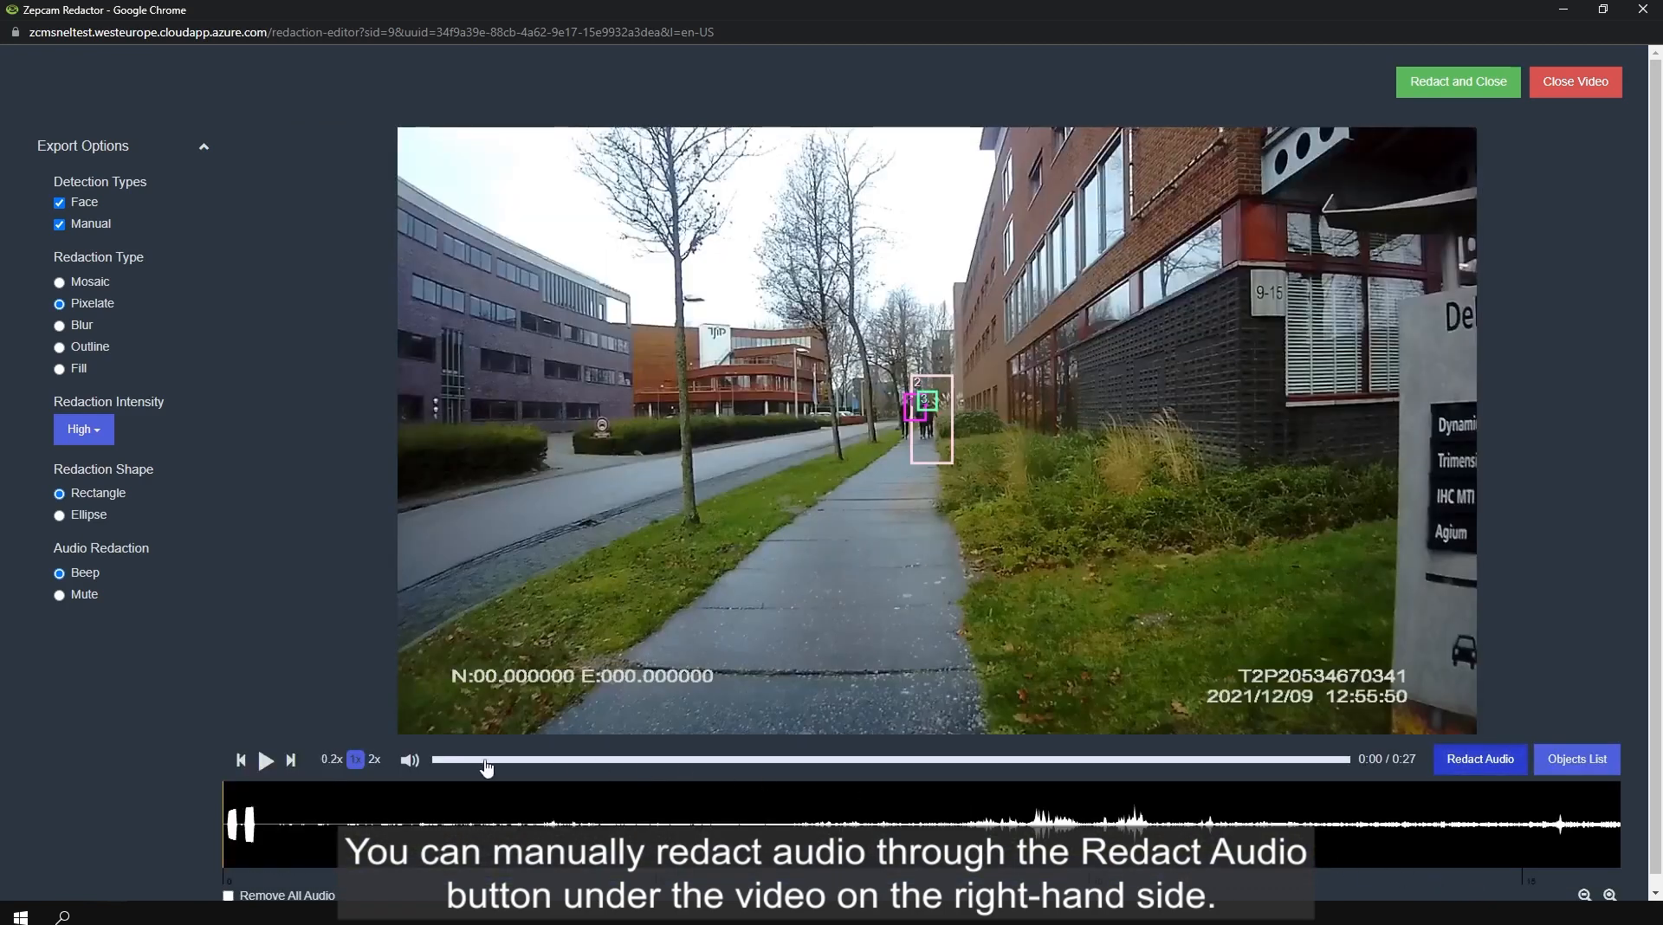
{"action": "left_click", "coordinate": [263, 762]}
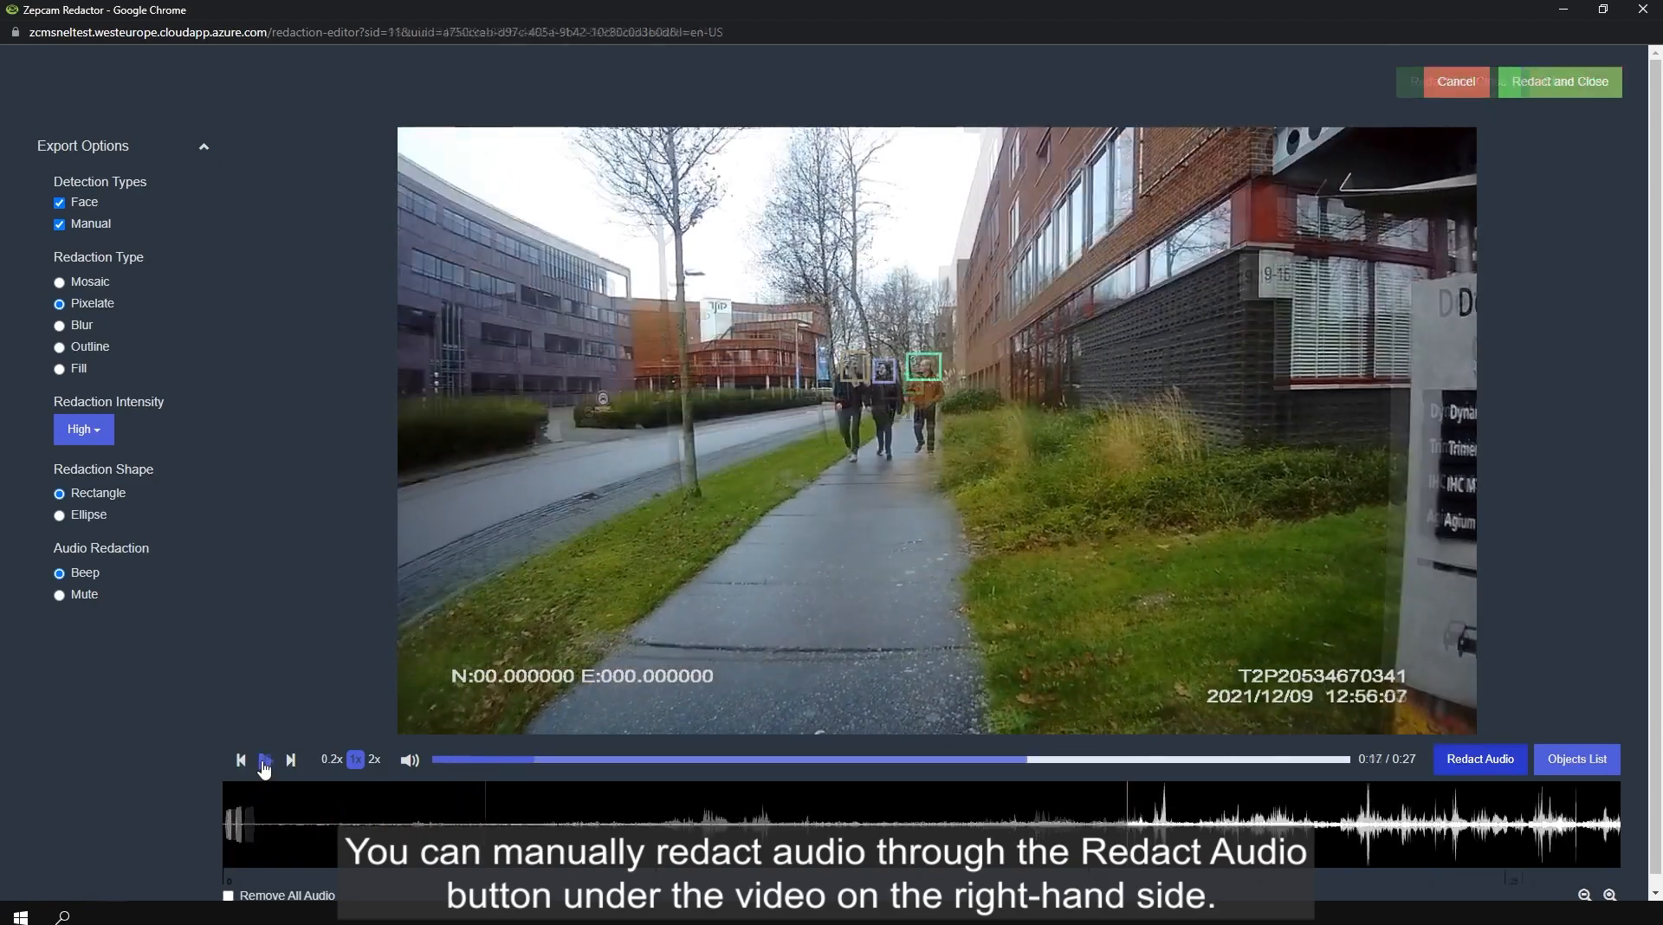
{"action": "key", "text": "space"}
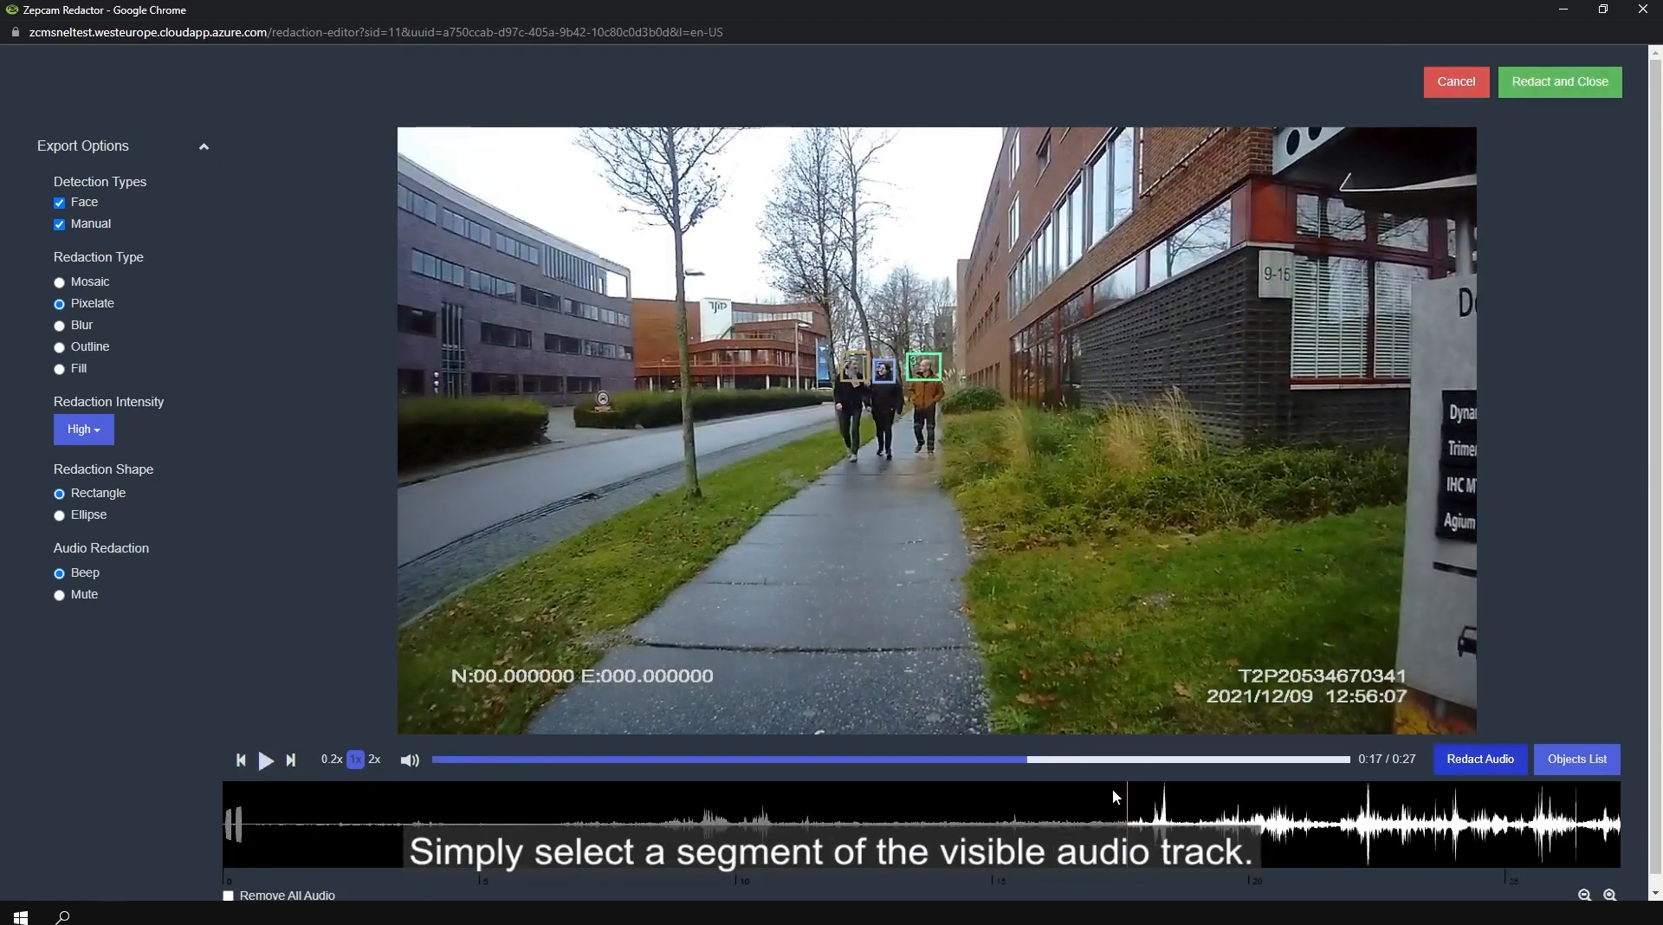
{"action": "left_click_drag", "start_coordinate": [1133, 788], "coordinate": [1177, 797]}
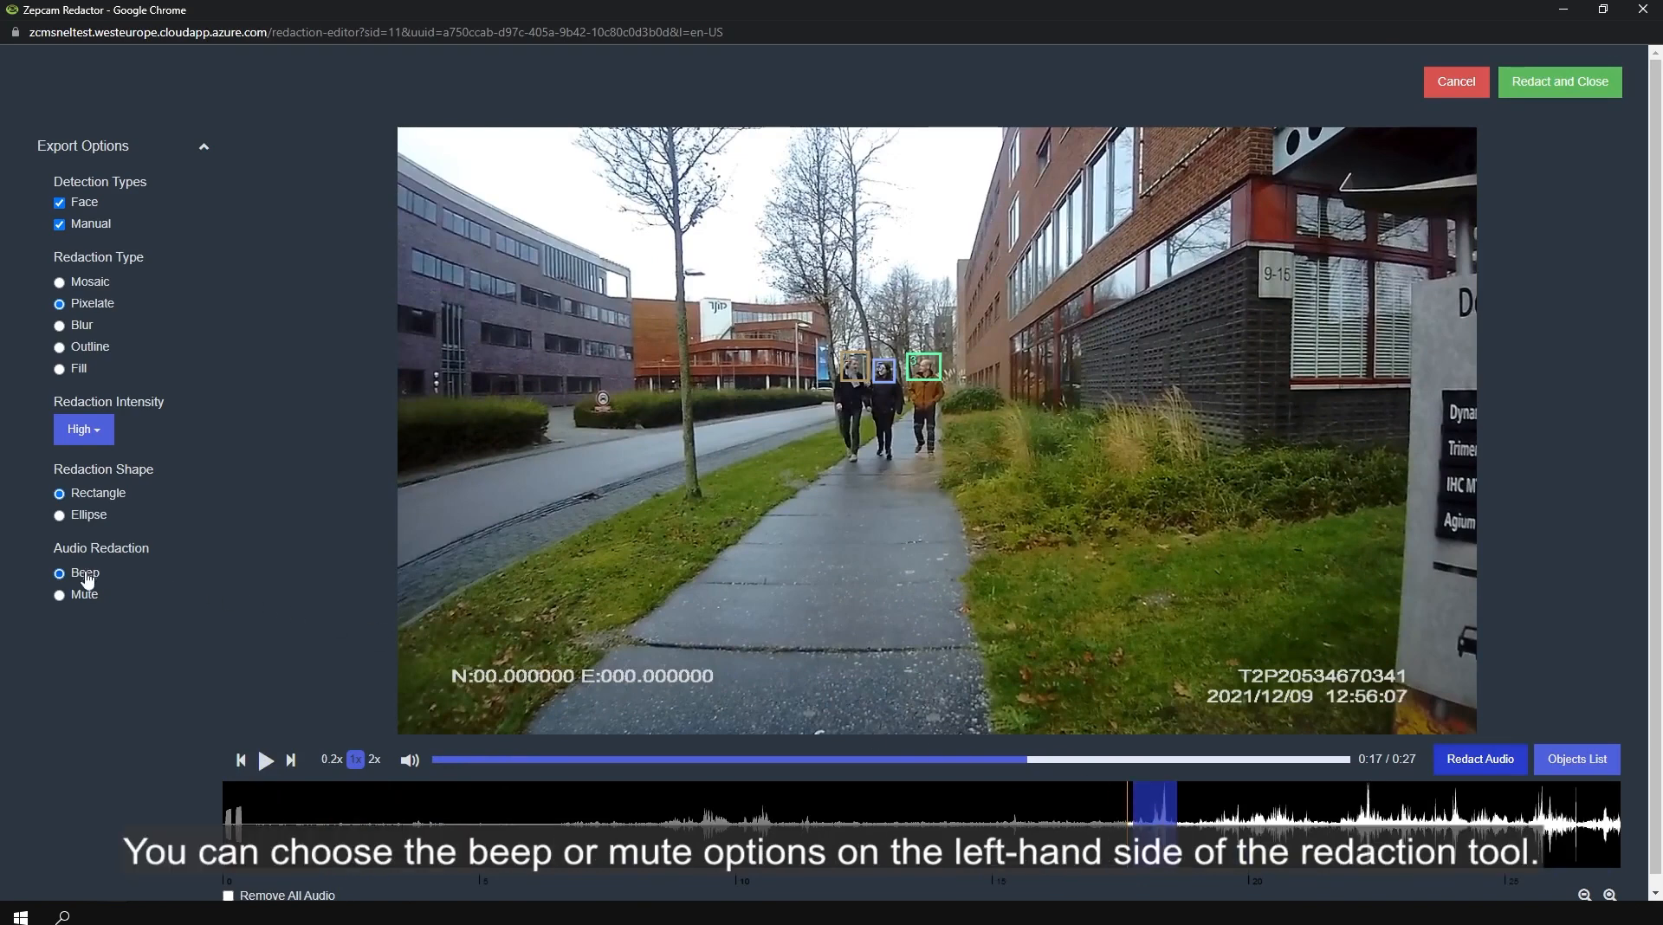
Set the audio redaction to Mute and play the video through the selected audio segment.
{"action": "left_click", "coordinate": [84, 600]}
{"action": "left_click", "coordinate": [1022, 762]}
{"action": "left_click_drag", "start_coordinate": [1022, 762], "coordinate": [1018, 762]}
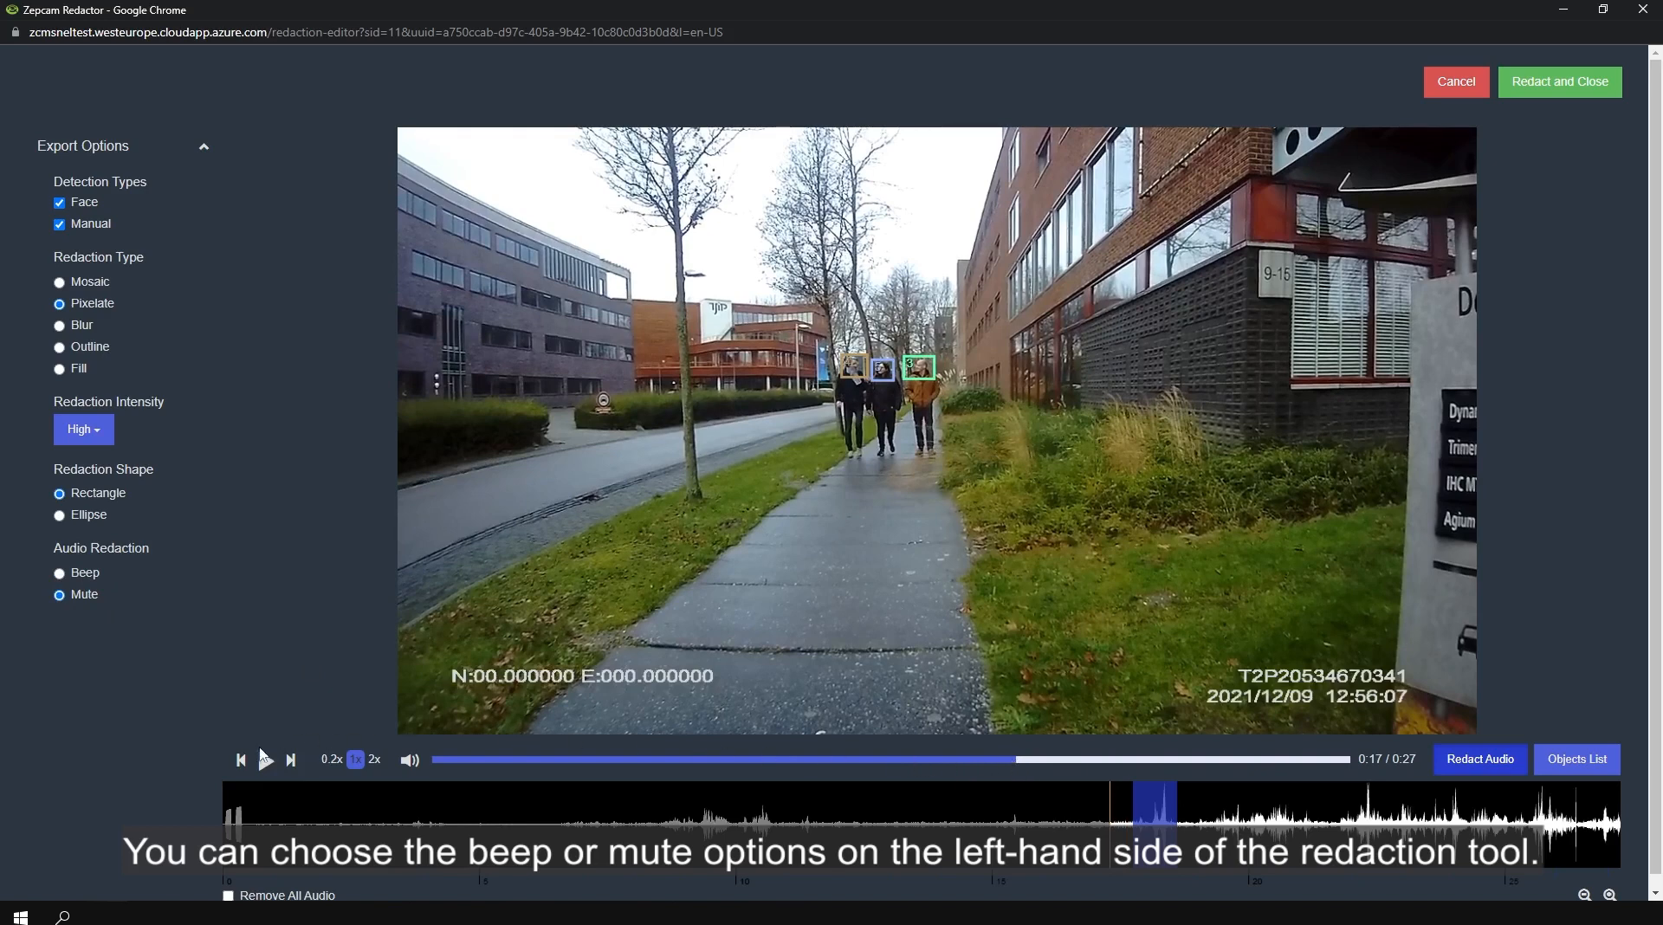
{"action": "left_click", "coordinate": [264, 759]}
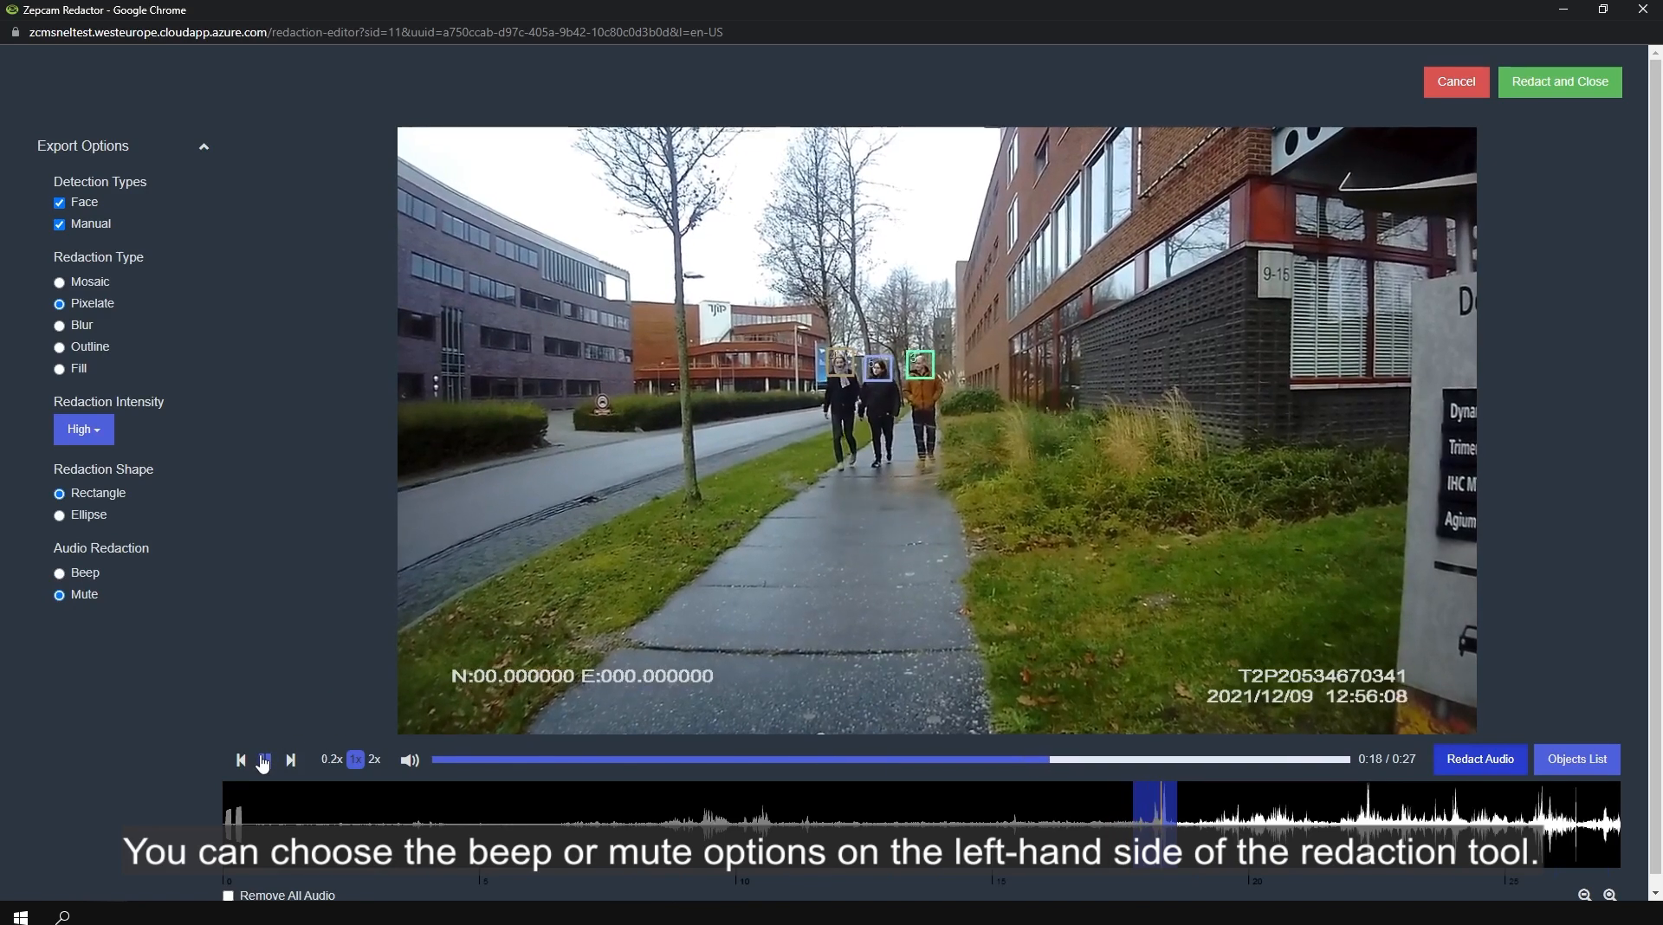
{"action": "left_click", "coordinate": [264, 759]}
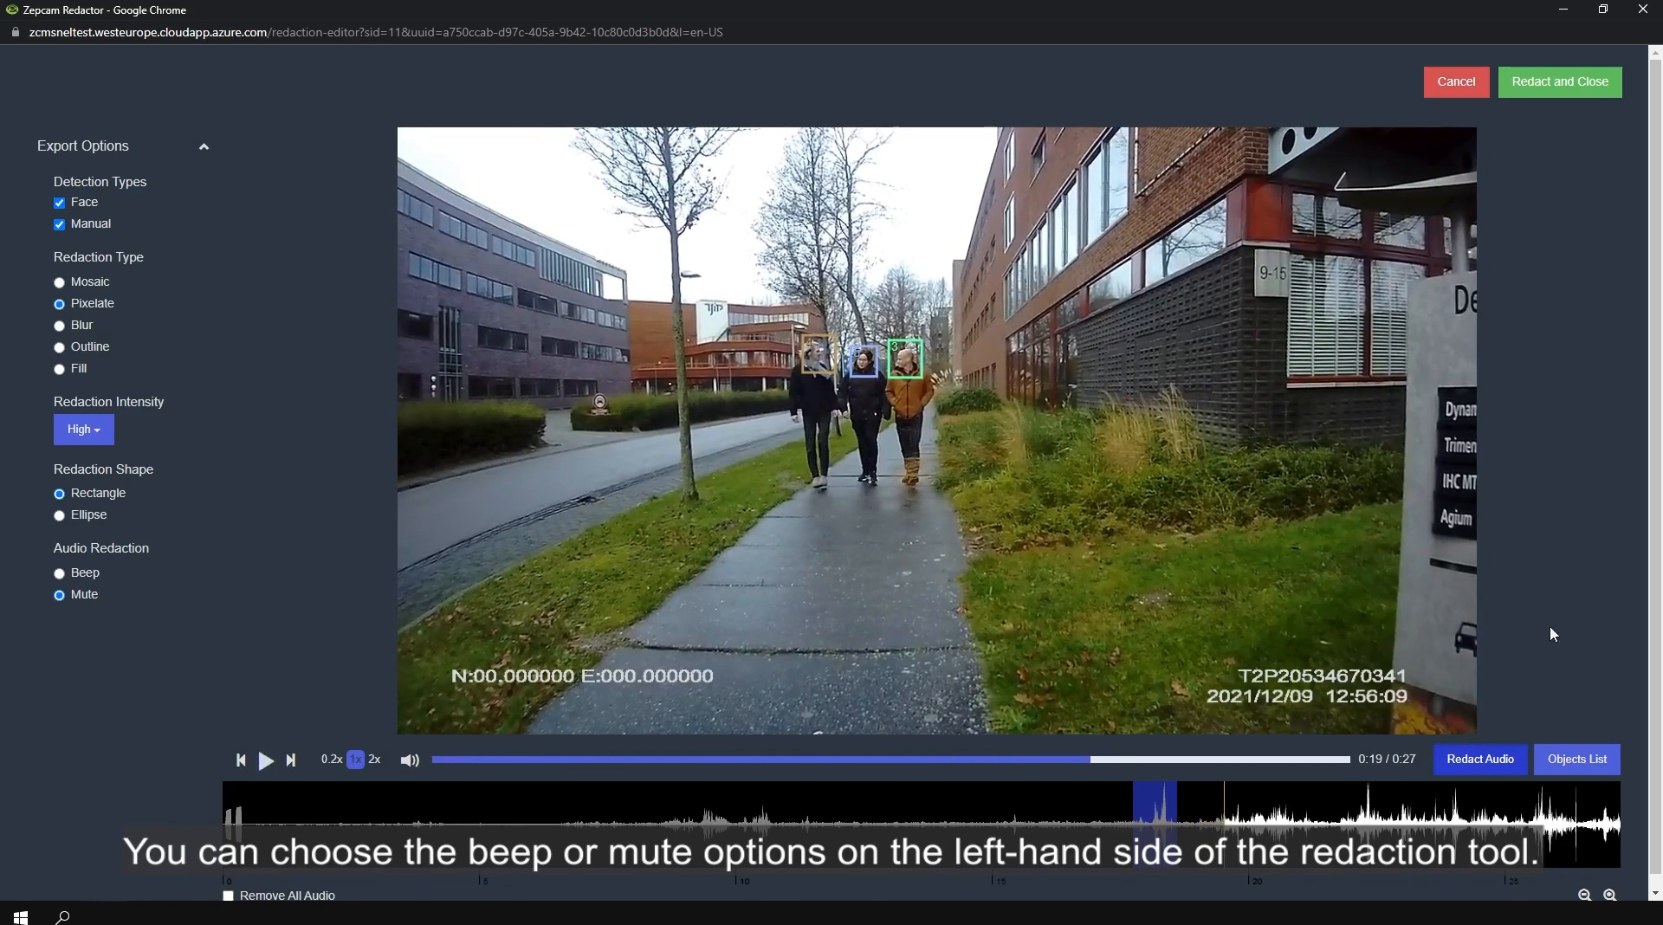
Enable the removal of all audio below the audio track and start playback.
{"action": "scroll", "coordinate": [1656, 589], "scroll_direction": "down", "scroll_amount": 1}
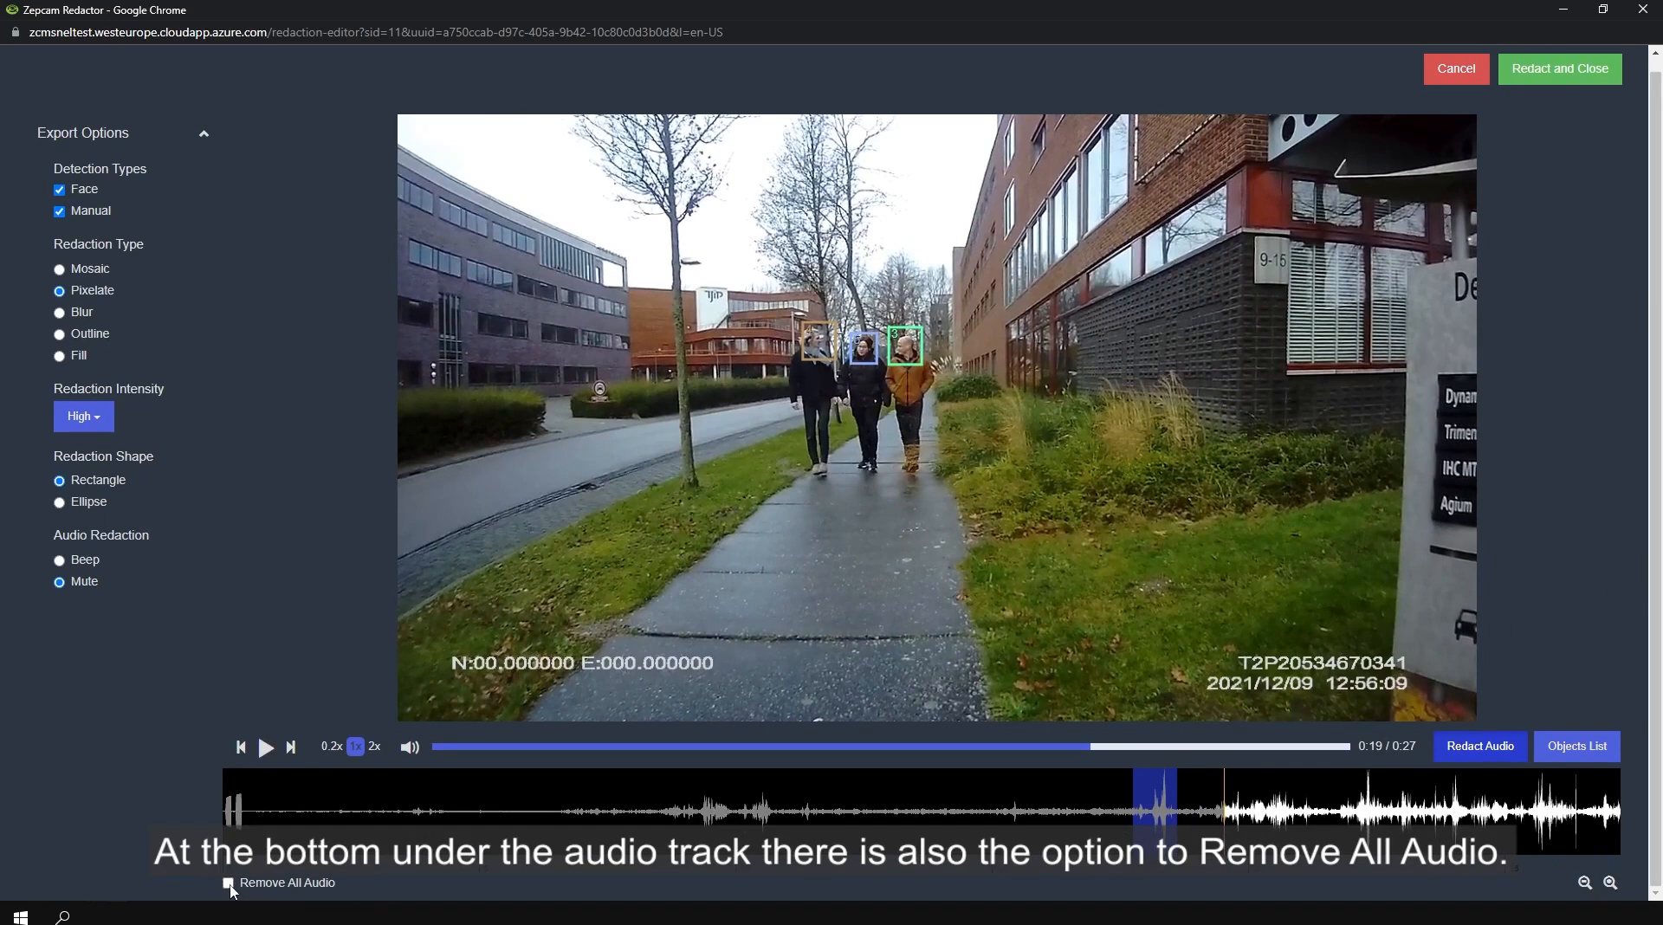
{"action": "left_click", "coordinate": [230, 884]}
{"action": "left_click", "coordinate": [264, 748]}
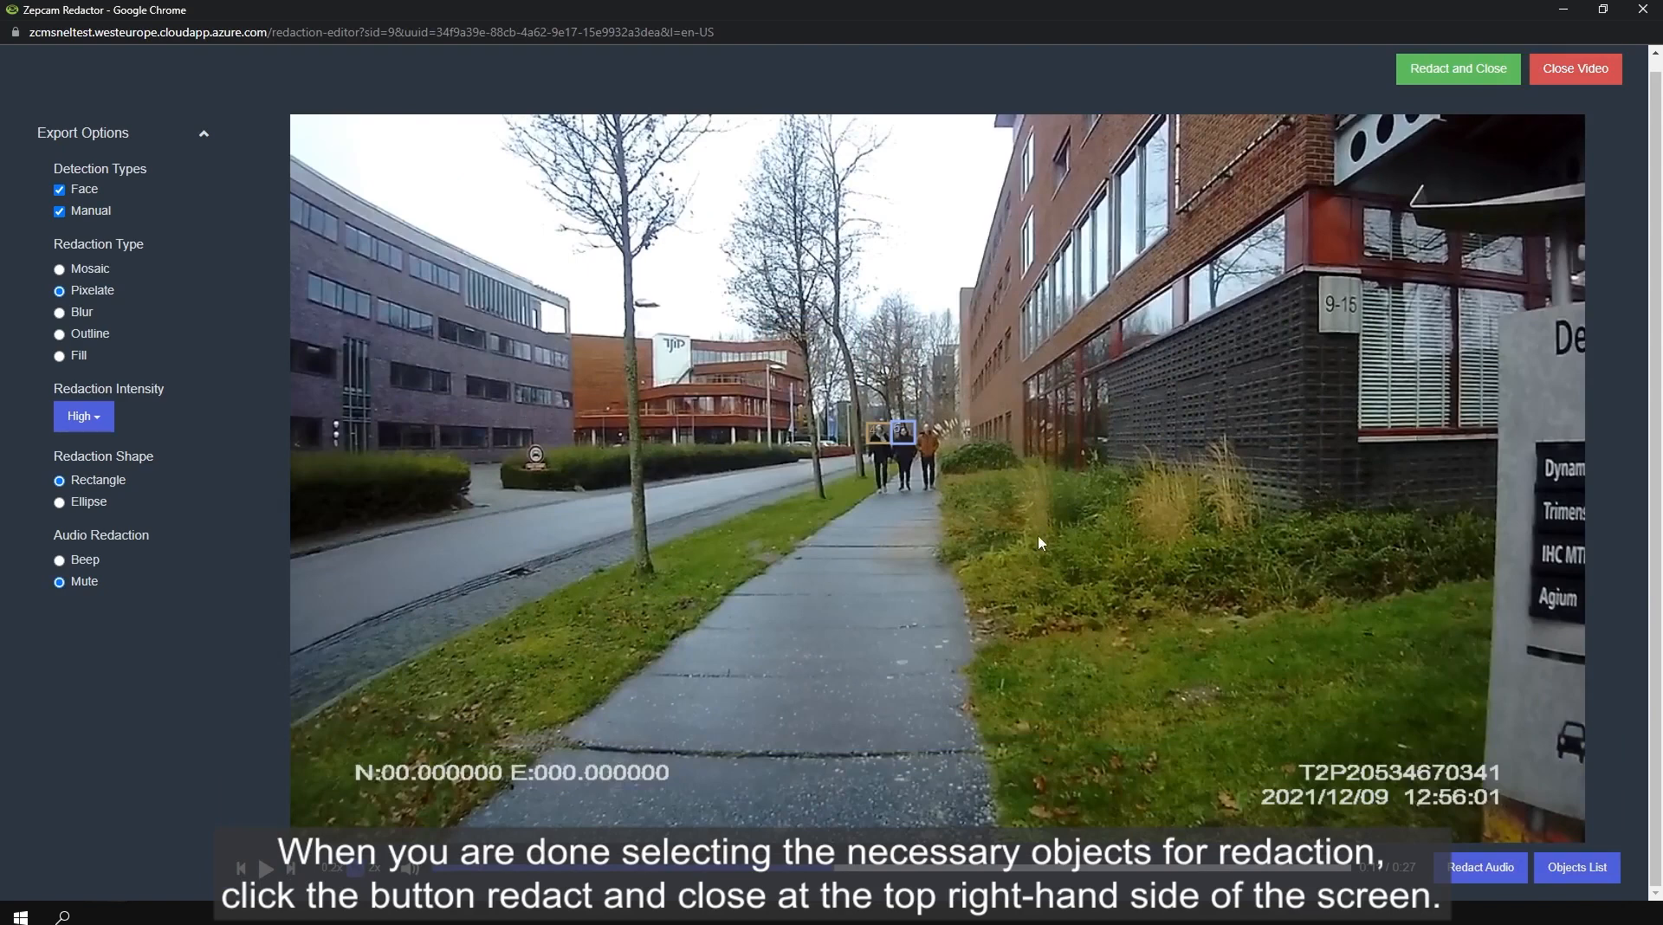
Redact and close the video, then view redacted recording 29 from about 0:10 in full screen.
{"action": "left_click", "coordinate": [1458, 69]}
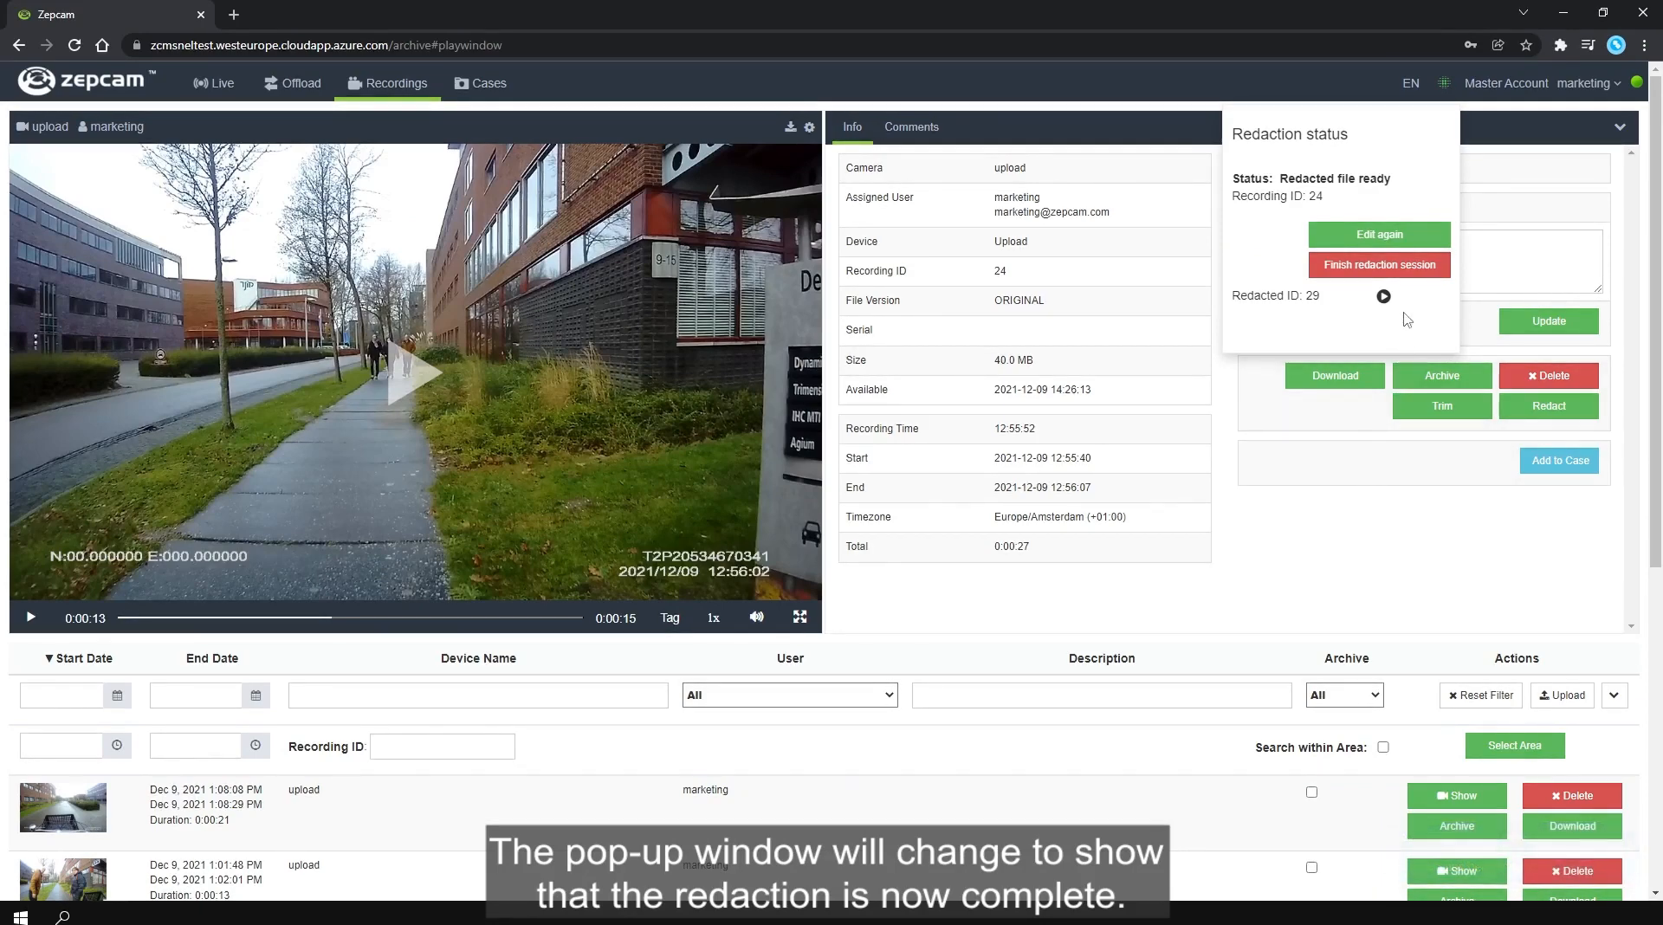
{"action": "left_click", "coordinate": [1384, 298]}
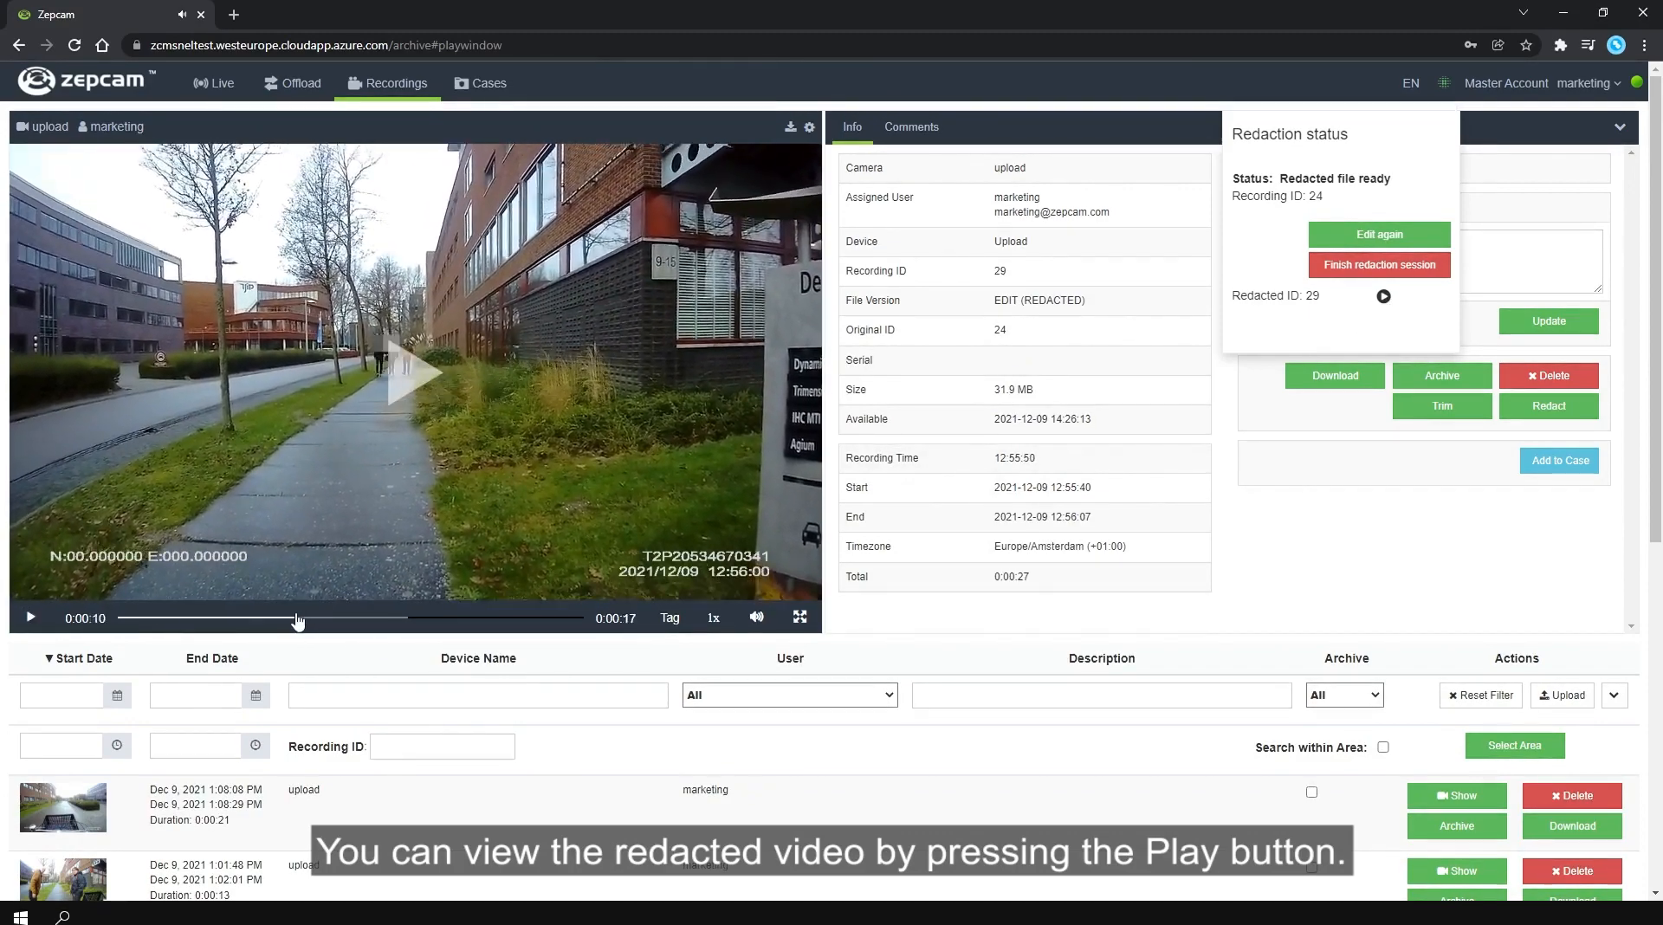
{"action": "left_click", "coordinate": [299, 618]}
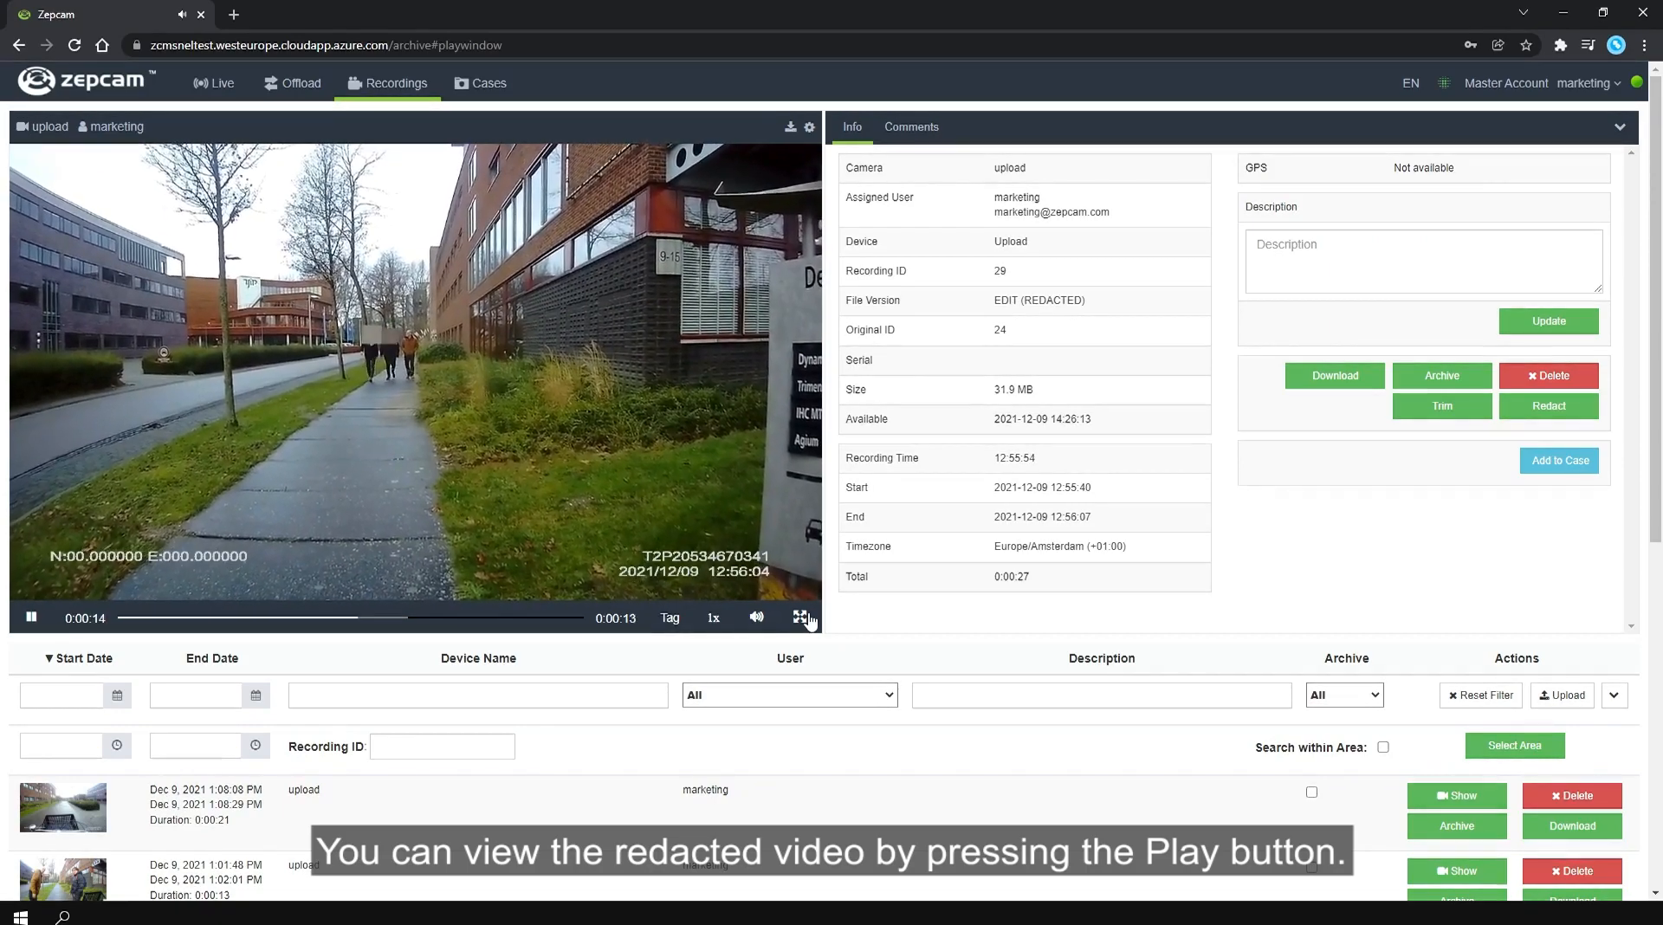
{"action": "left_click", "coordinate": [801, 617]}
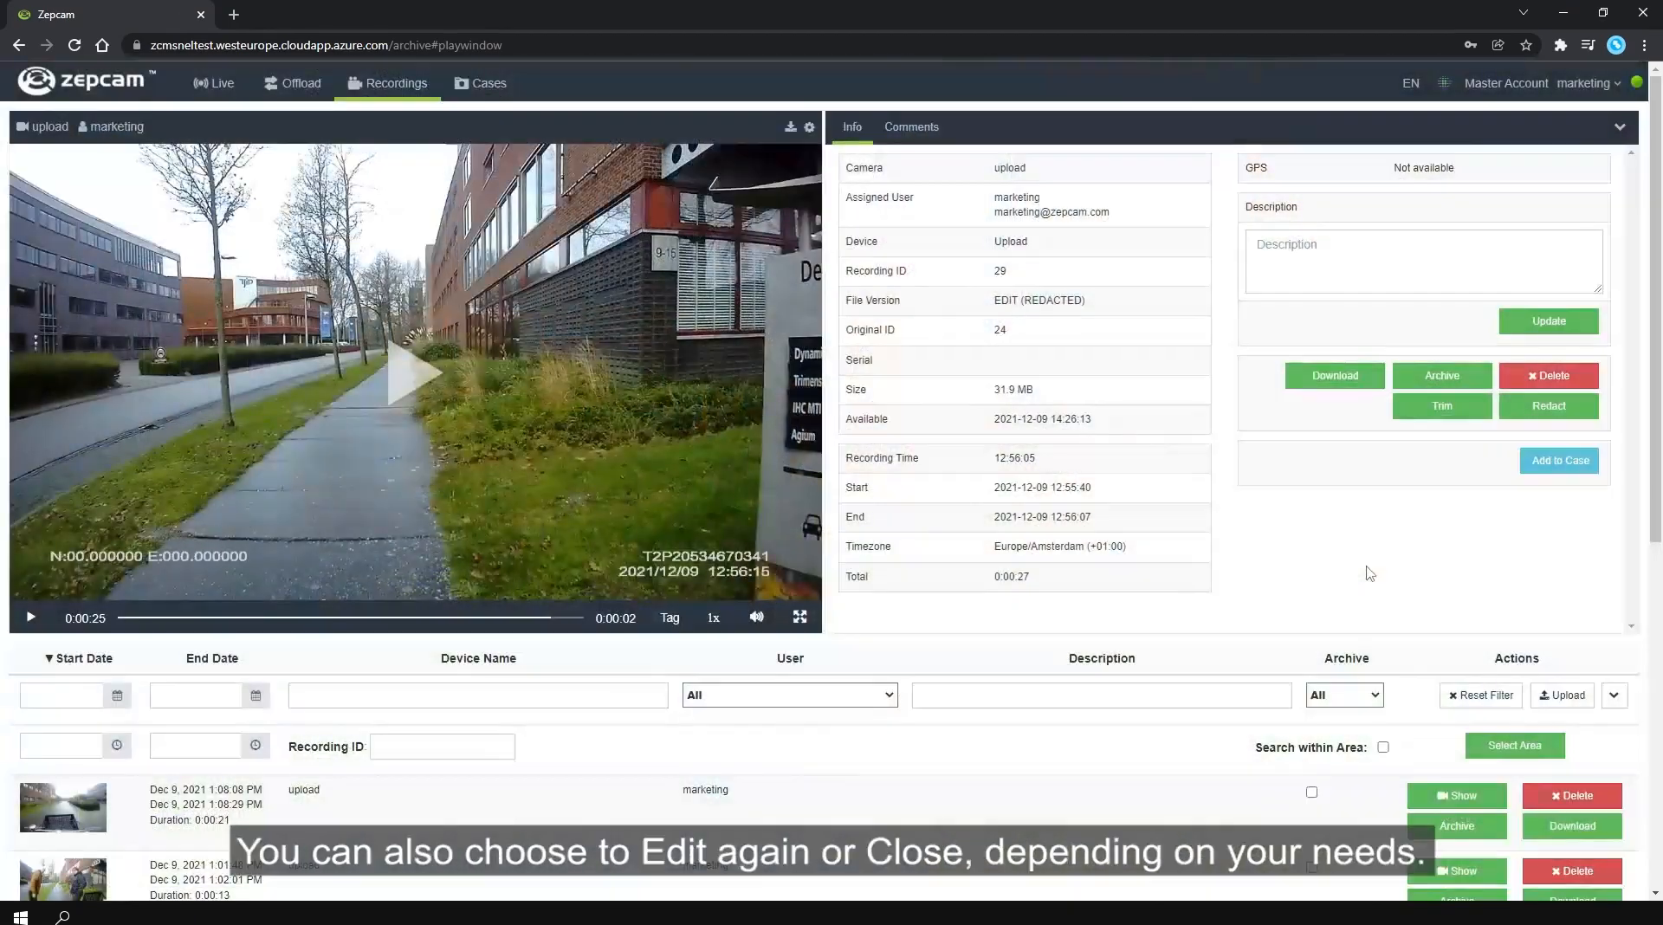
Finish and confirm the redaction session from the redaction status.
{"action": "left_click", "coordinate": [1440, 87]}
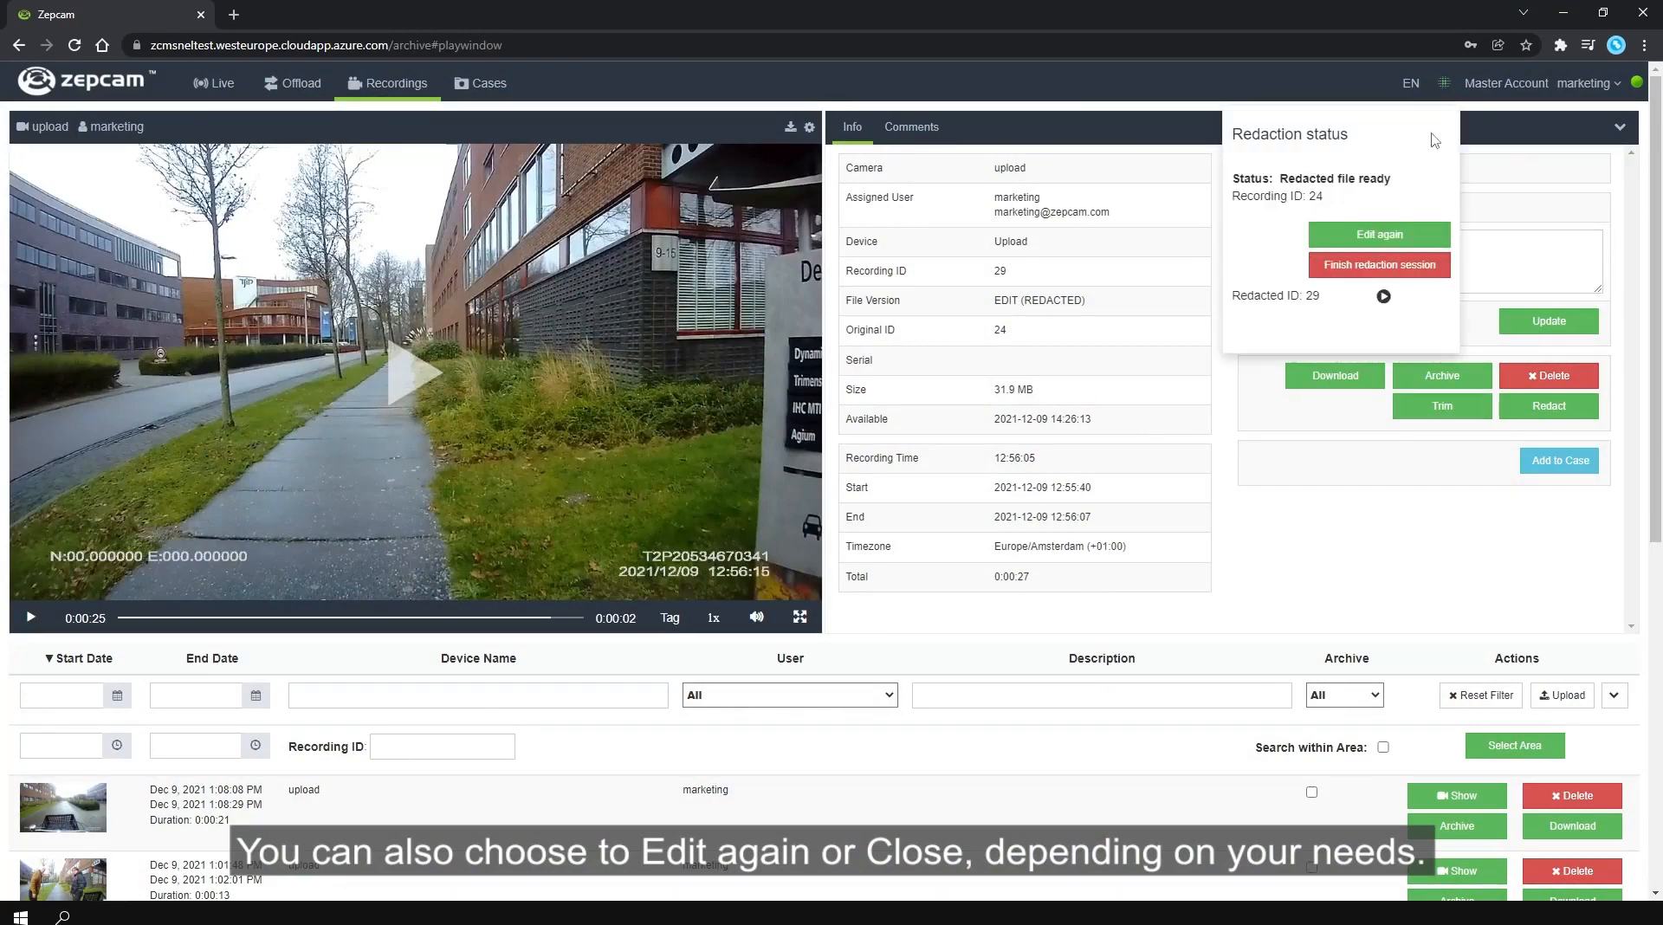
{"action": "left_click", "coordinate": [1392, 270]}
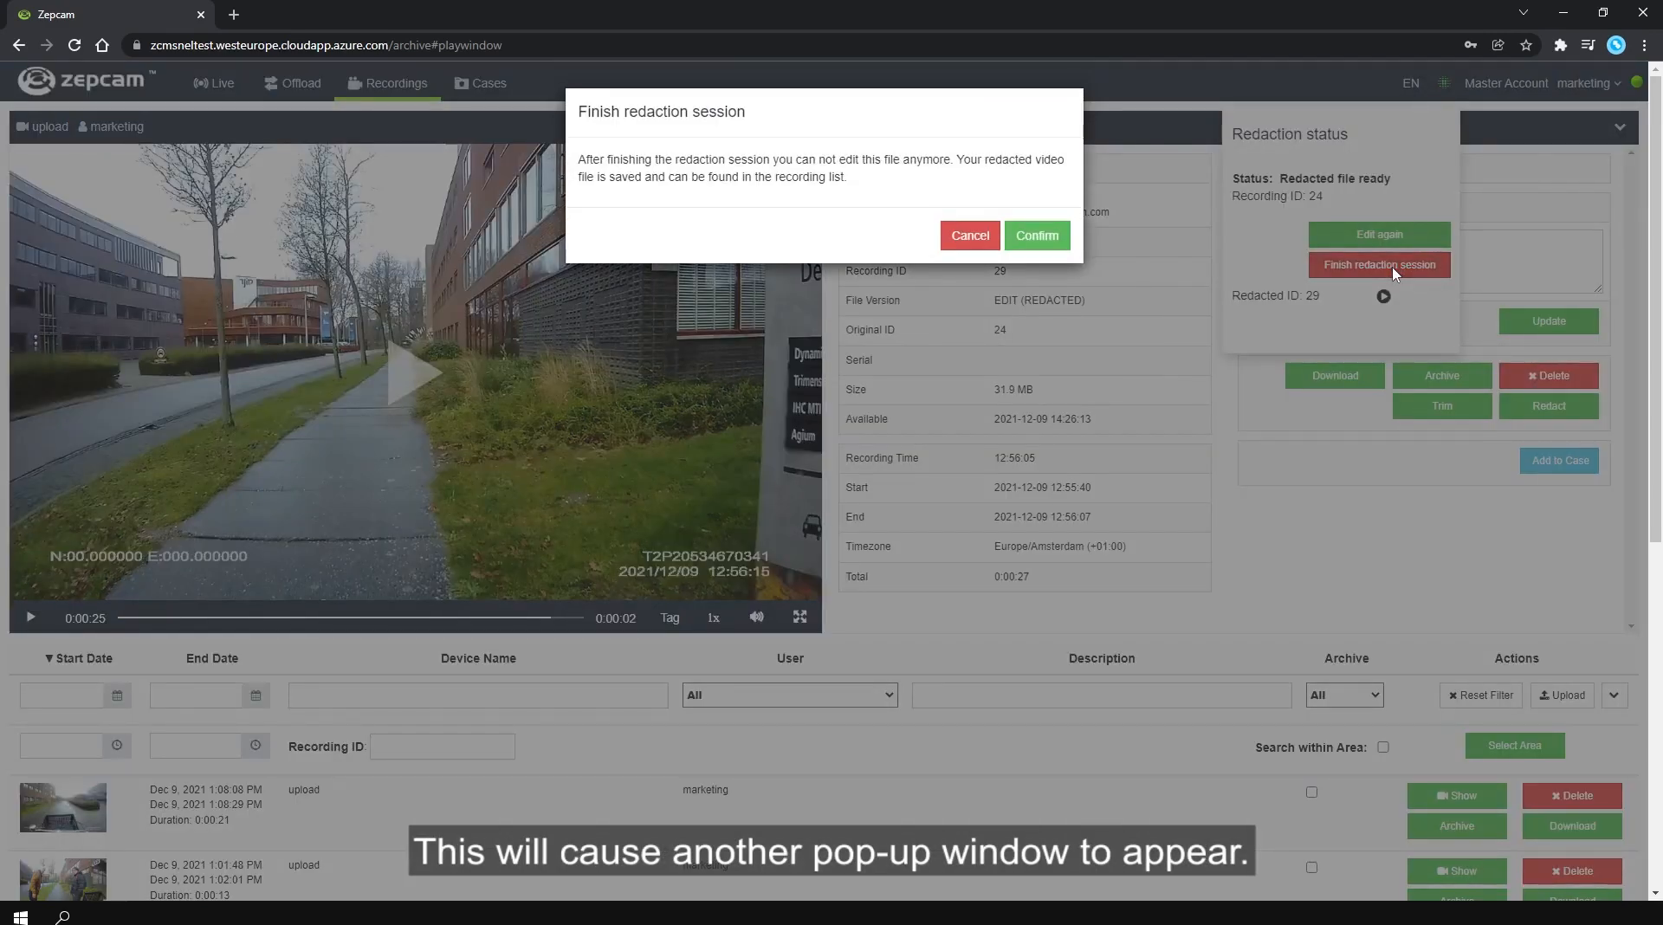
{"action": "left_click", "coordinate": [1037, 236]}
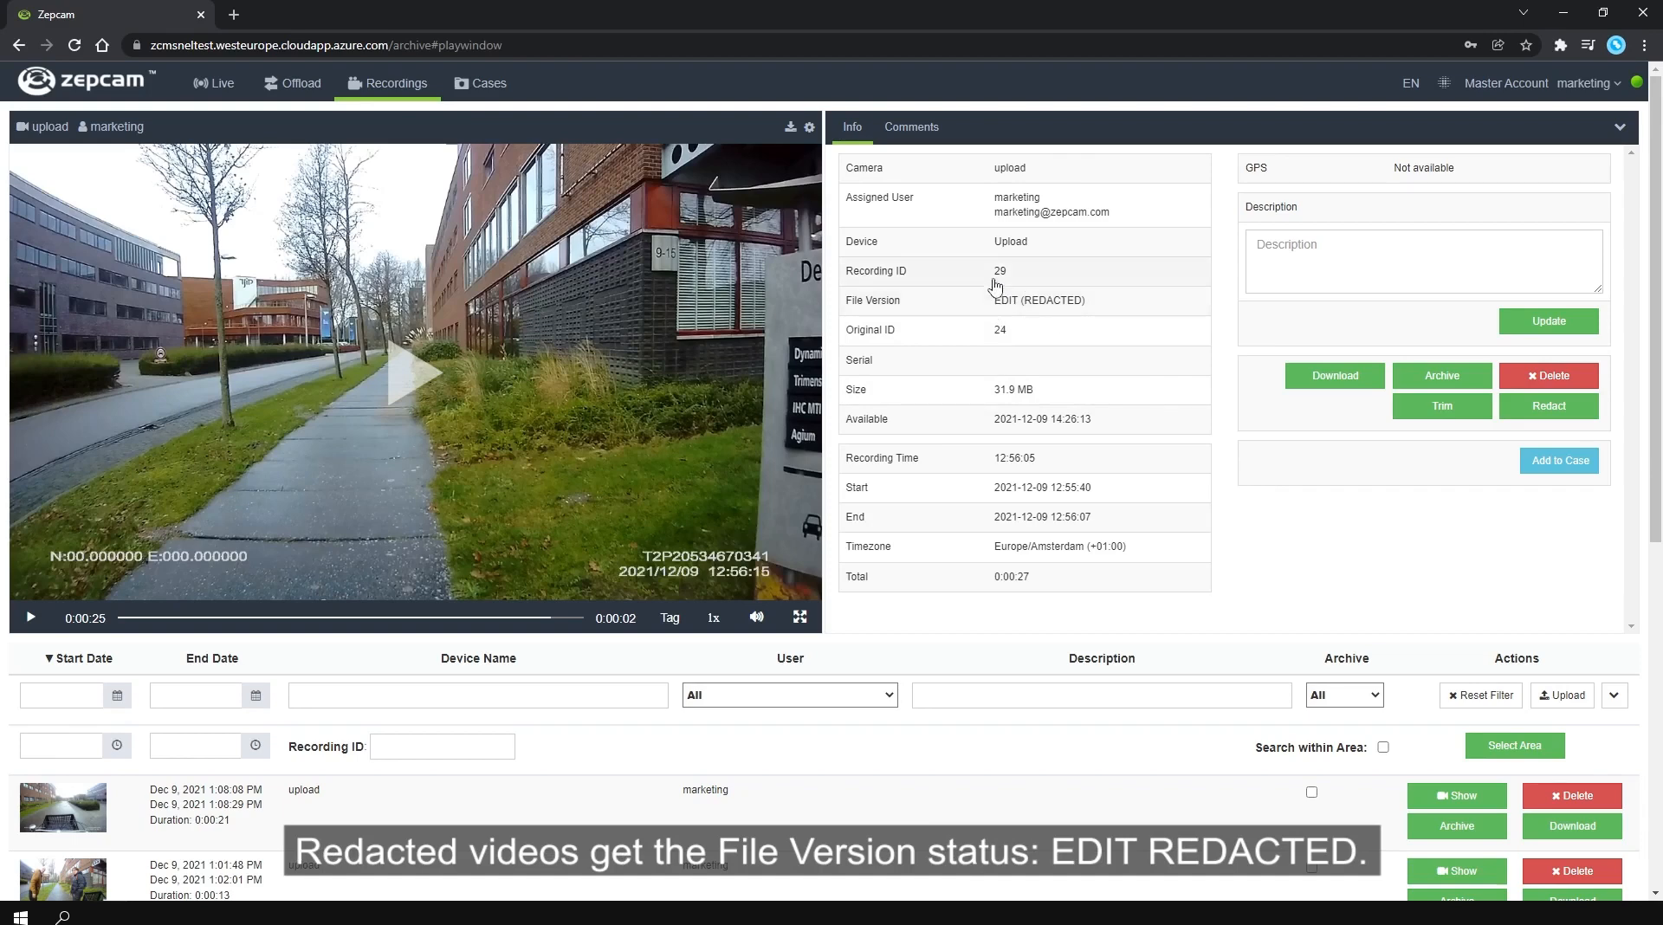
Filter the recordings by recording ID 29 and play the redacted video, skipping ahead in it.
{"action": "left_click", "coordinate": [458, 744]}
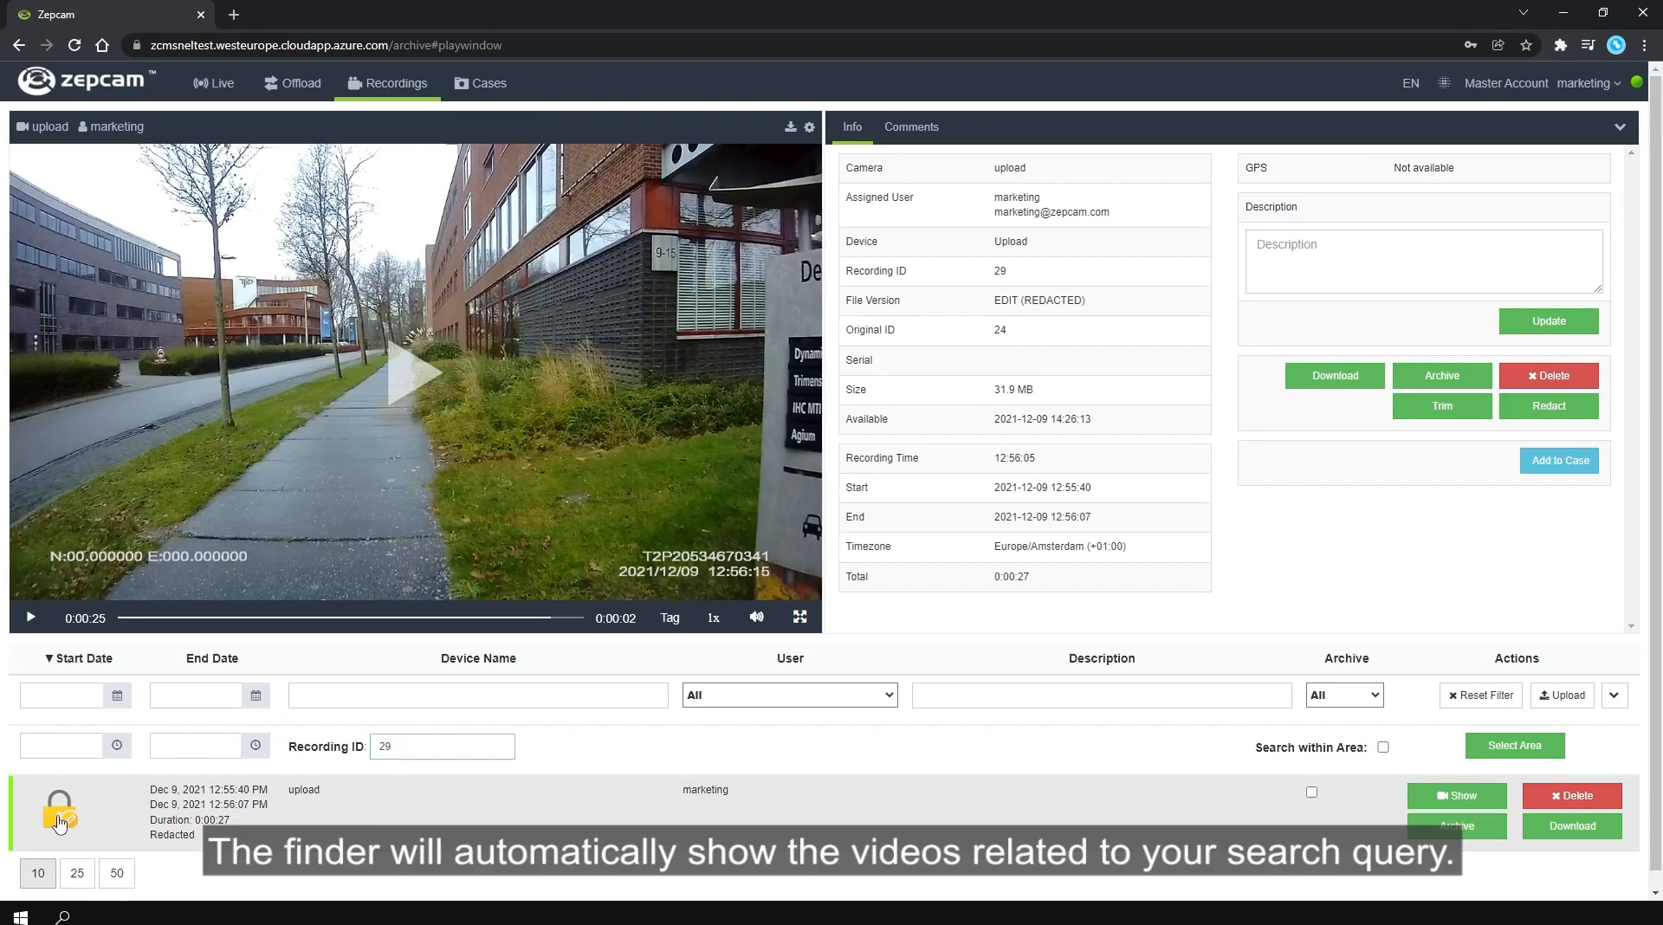
{"action": "left_click", "coordinate": [58, 823]}
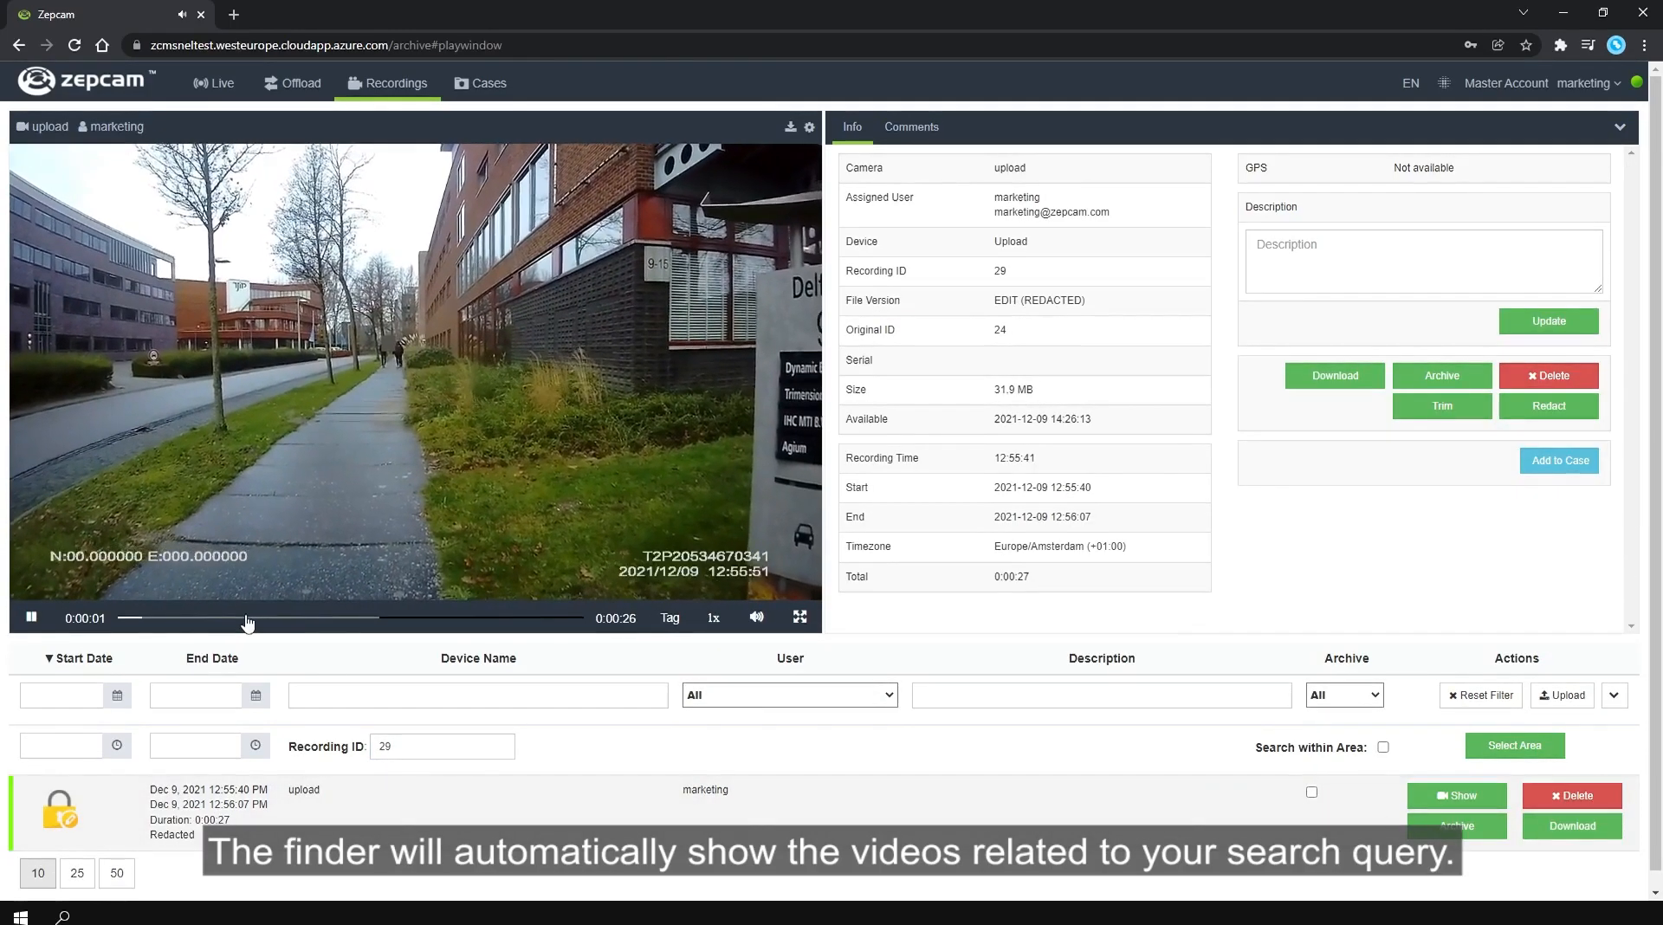
{"action": "left_click", "coordinate": [247, 618]}
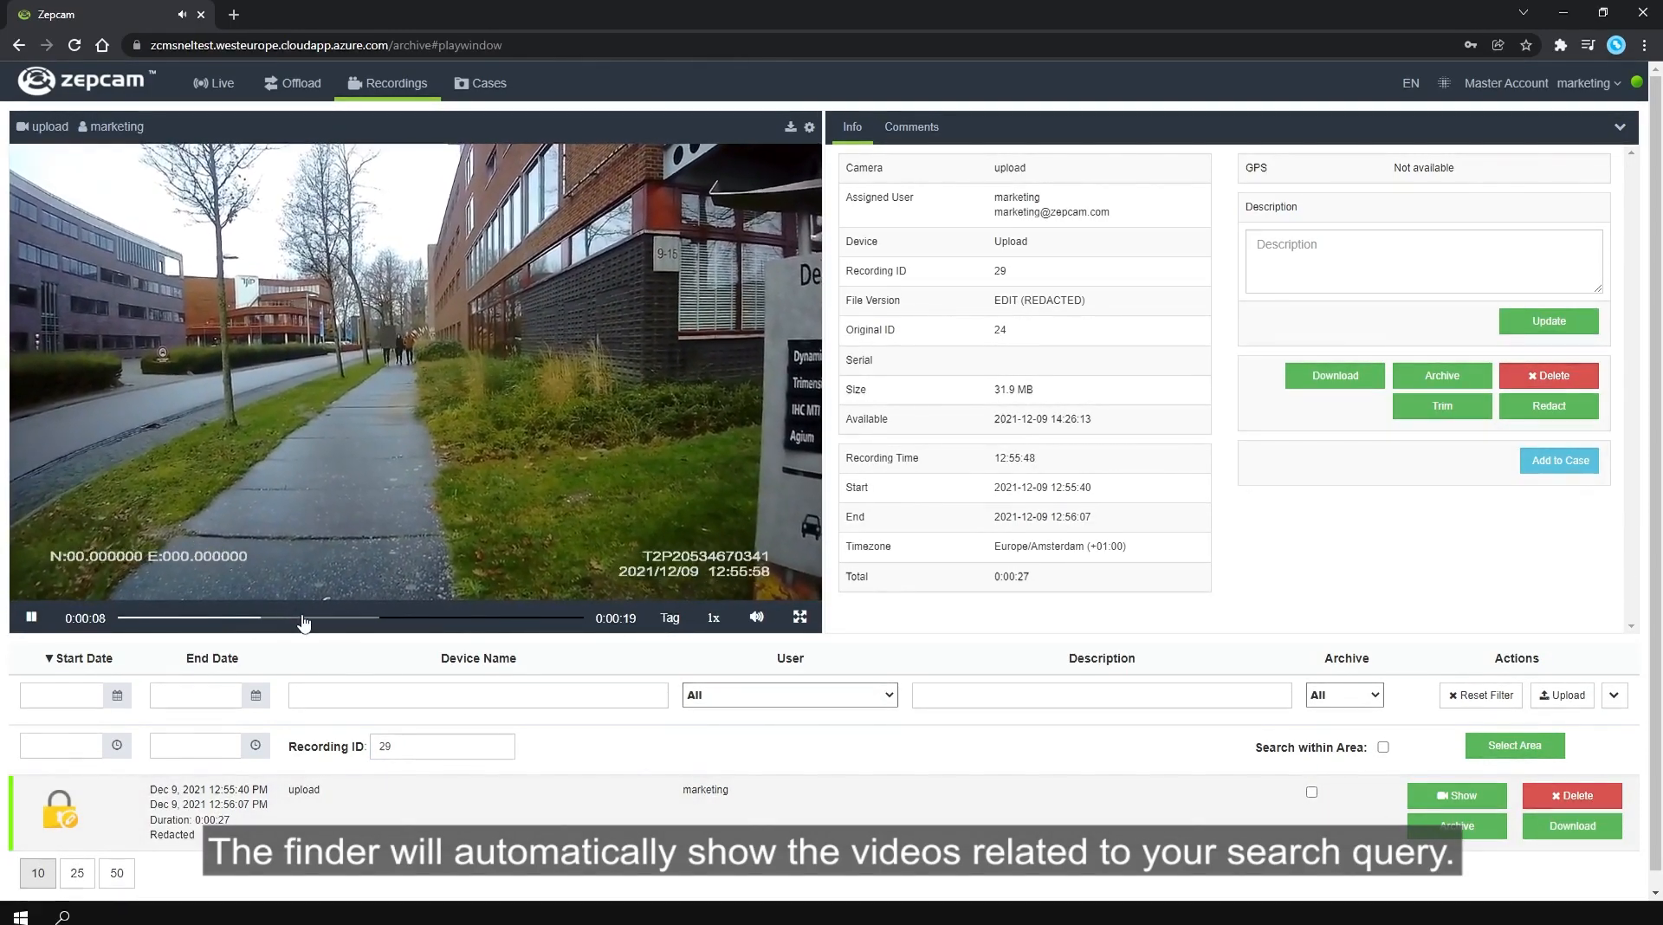